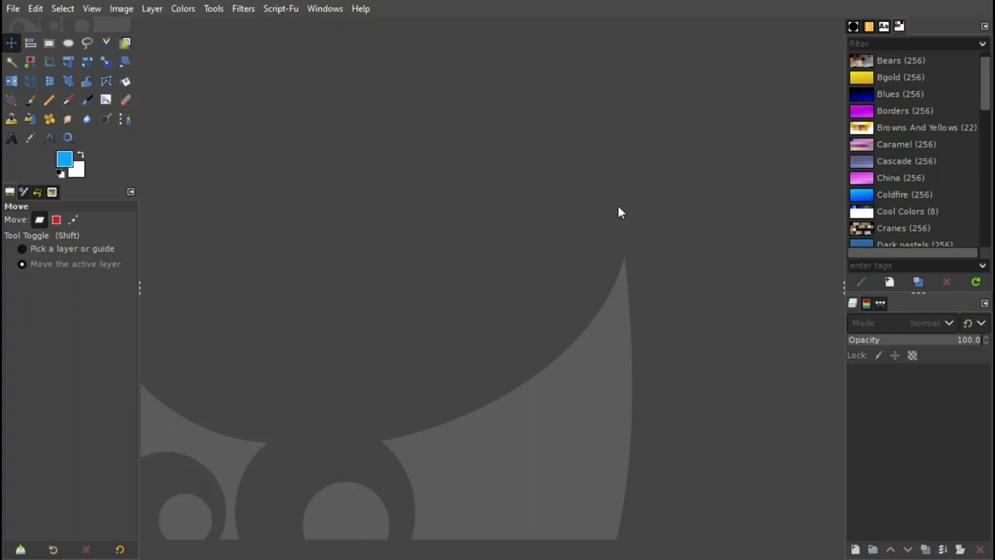
Open the corporate, girl-portrait, red portrait and woman-5259496_1920.jpg photos from D: > My Works > Video Works > Downloaded.
click(17, 11)
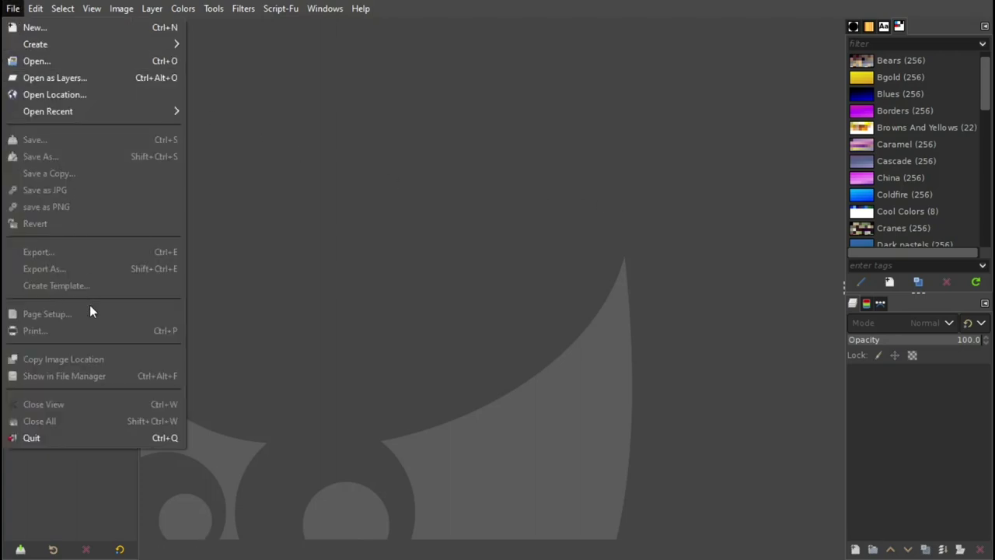
click(62, 60)
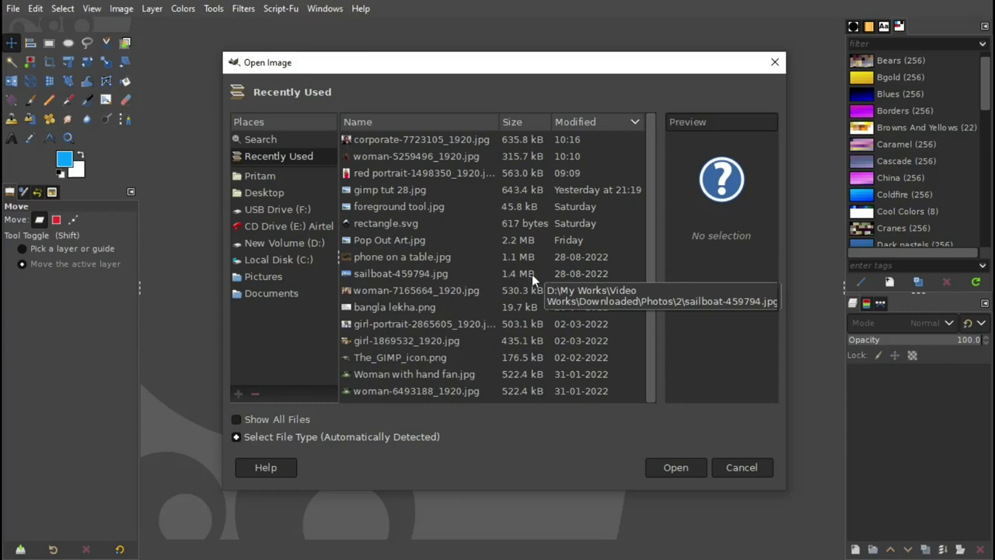
click(279, 245)
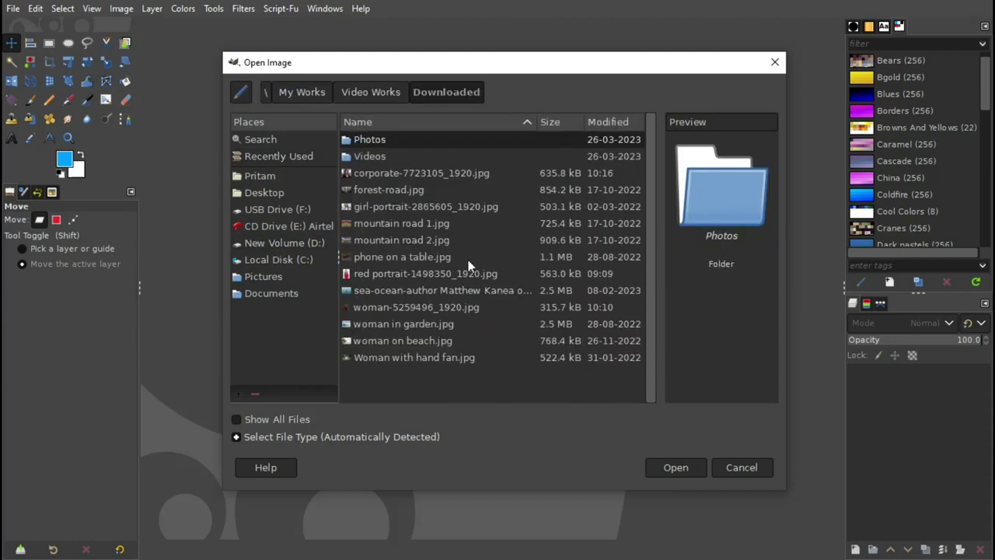
click(441, 172)
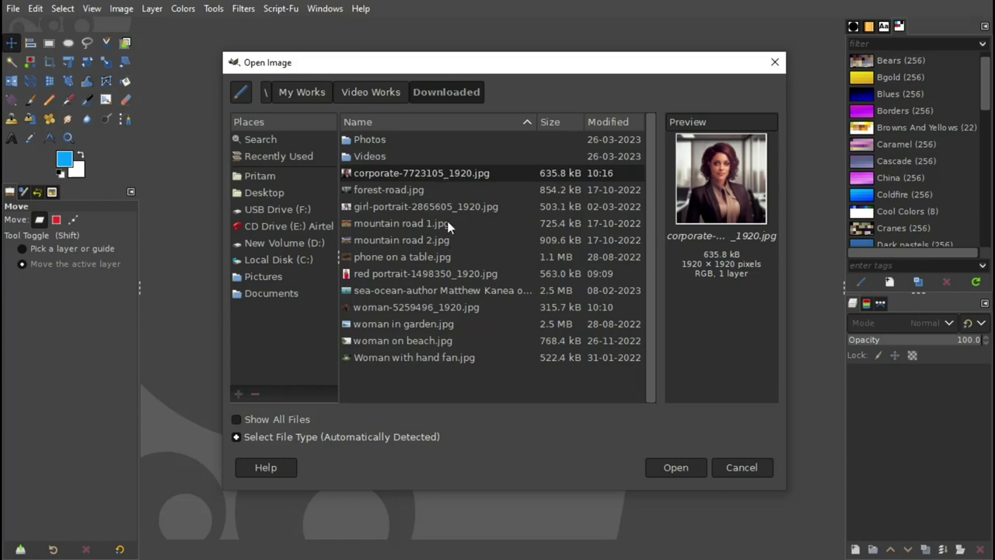
click(447, 206)
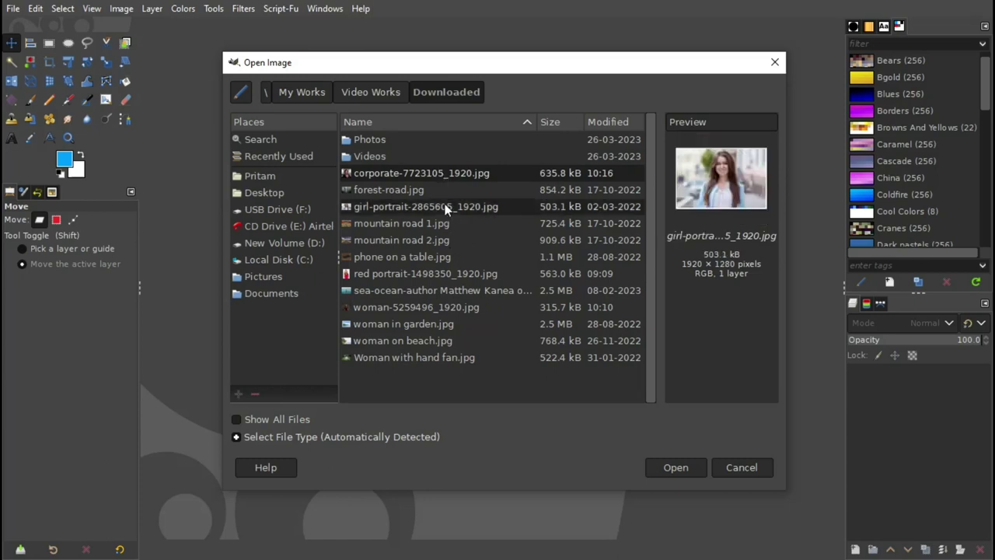
click(445, 273)
key(Down)
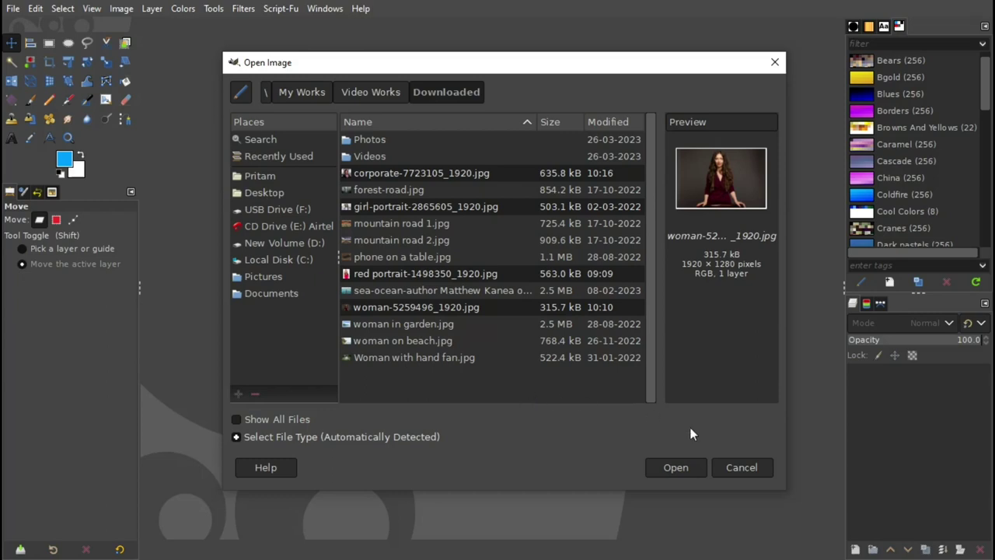
click(675, 467)
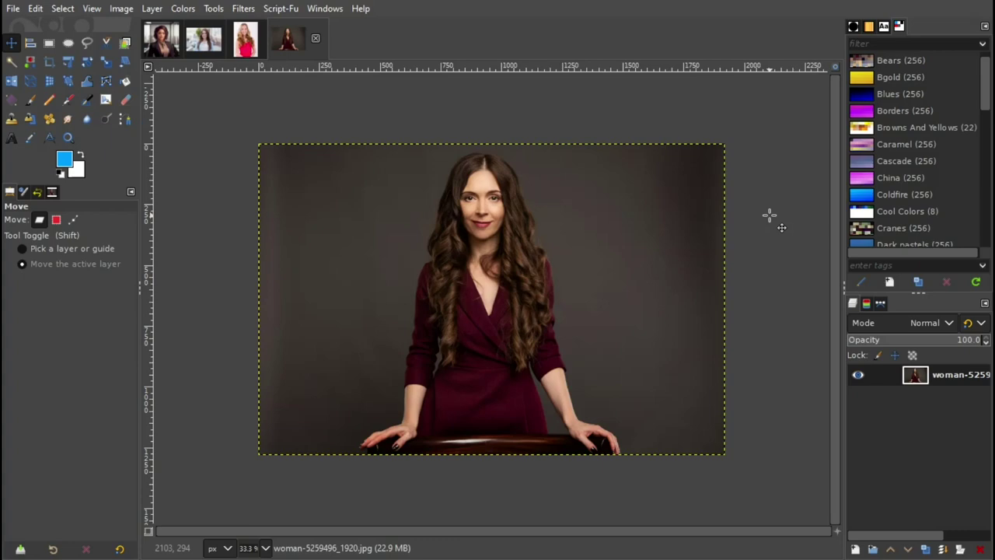
click(258, 51)
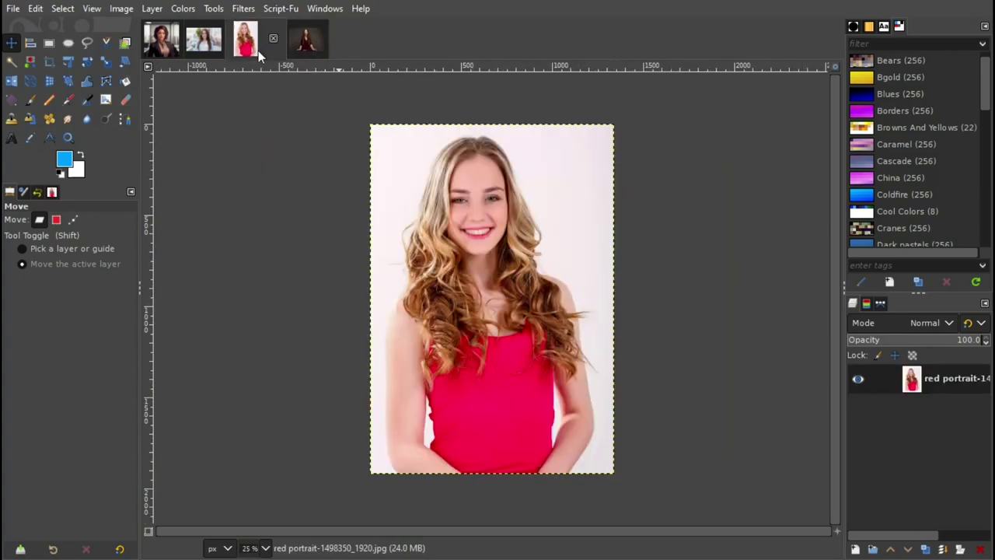
click(208, 49)
click(173, 50)
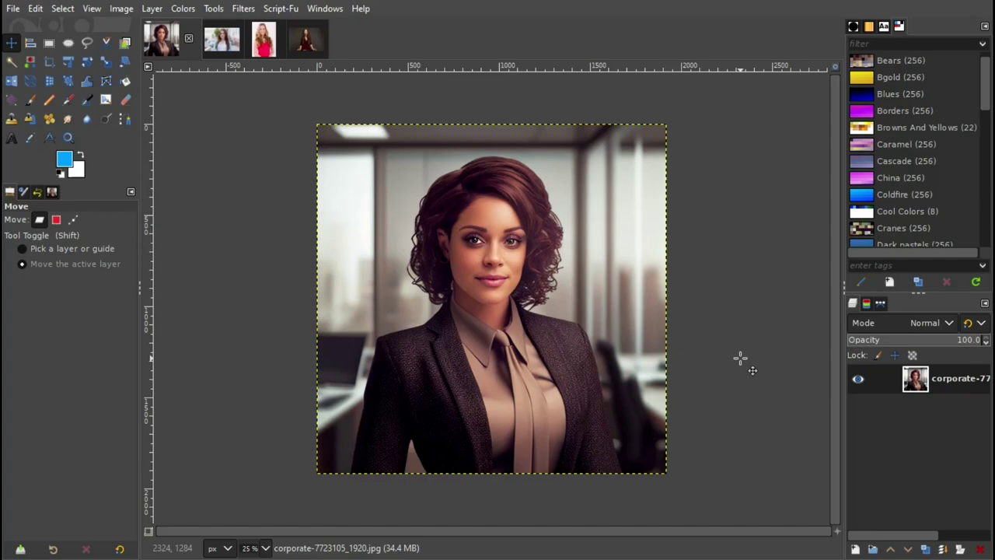
key(ctrl+Tab)
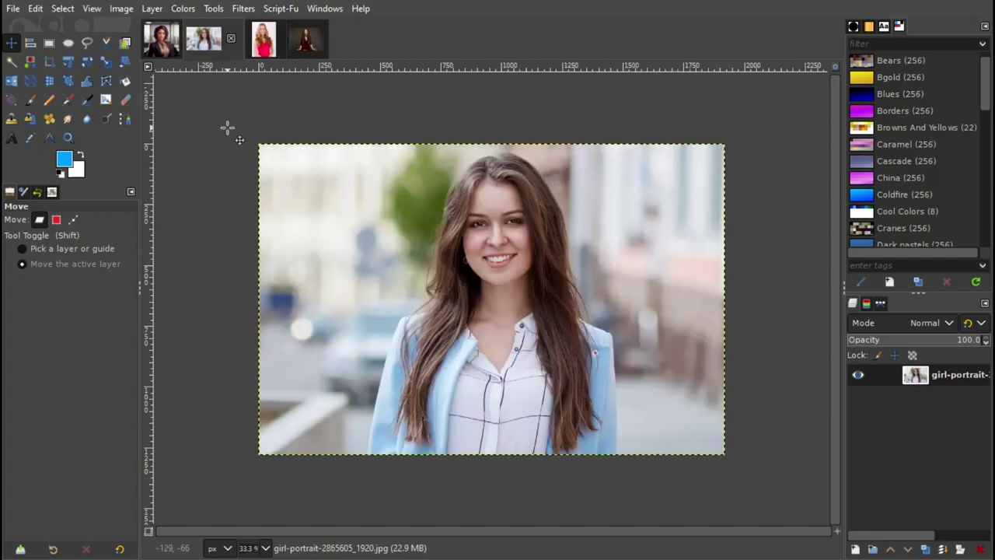
click(263, 41)
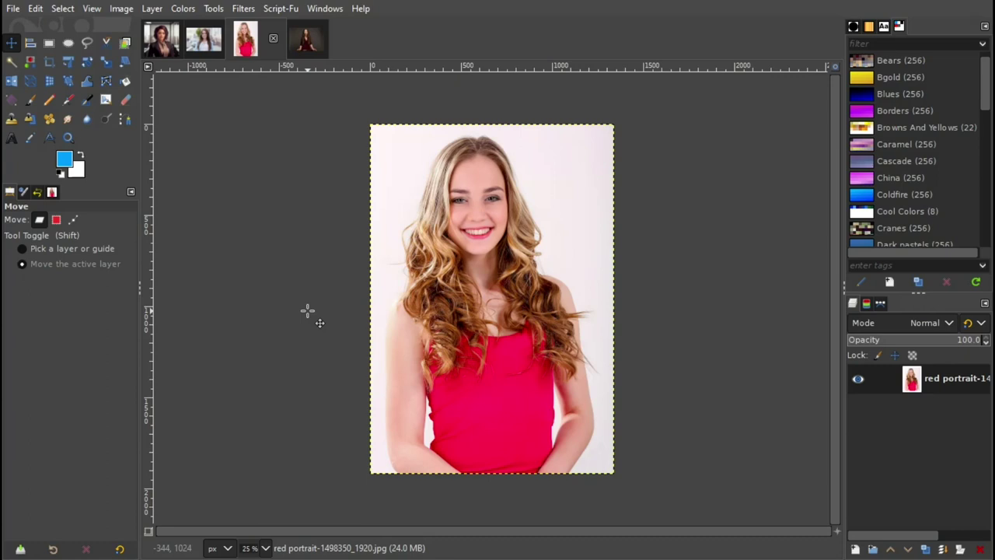
click(307, 42)
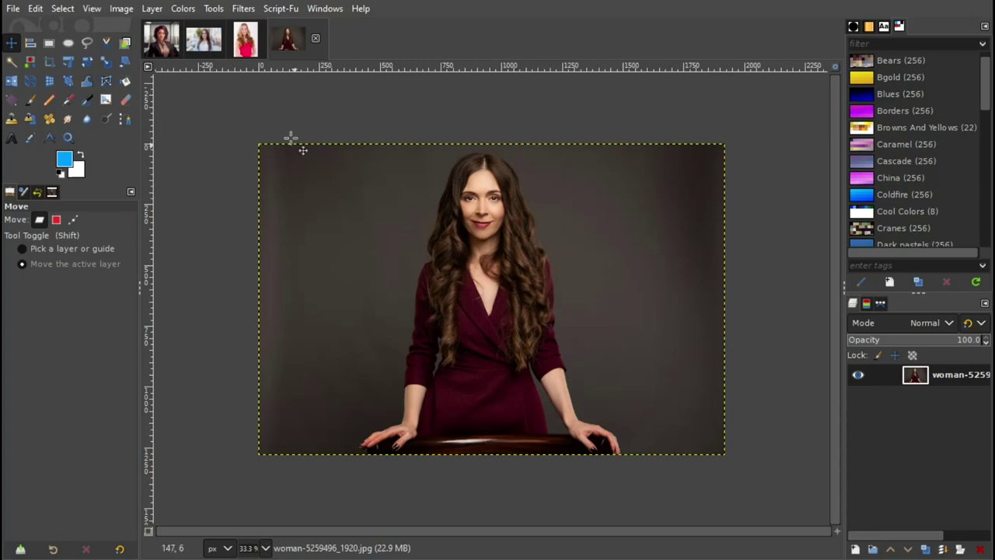
click(241, 51)
Bring corporate-7723105_1920.jpg to the front as the current image.
click(203, 39)
click(161, 39)
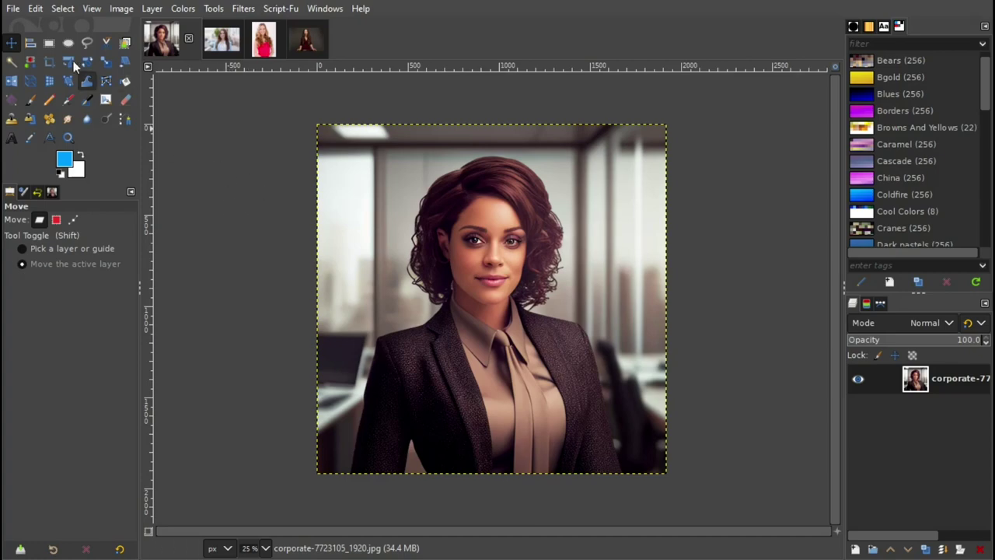
Start a new image in millimetres, 35 wide by 45 high, with Advanced Options expanded.
click(13, 9)
click(12, 9)
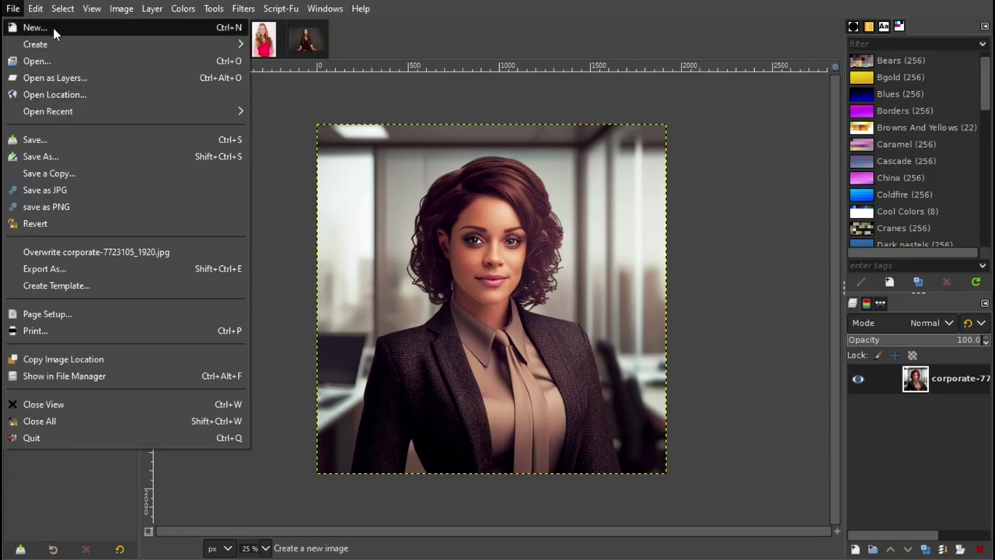
click(53, 27)
mouse_move(515, 43)
mouse_down()
mouse_move(580, 45)
mouse_move(607, 36)
mouse_up()
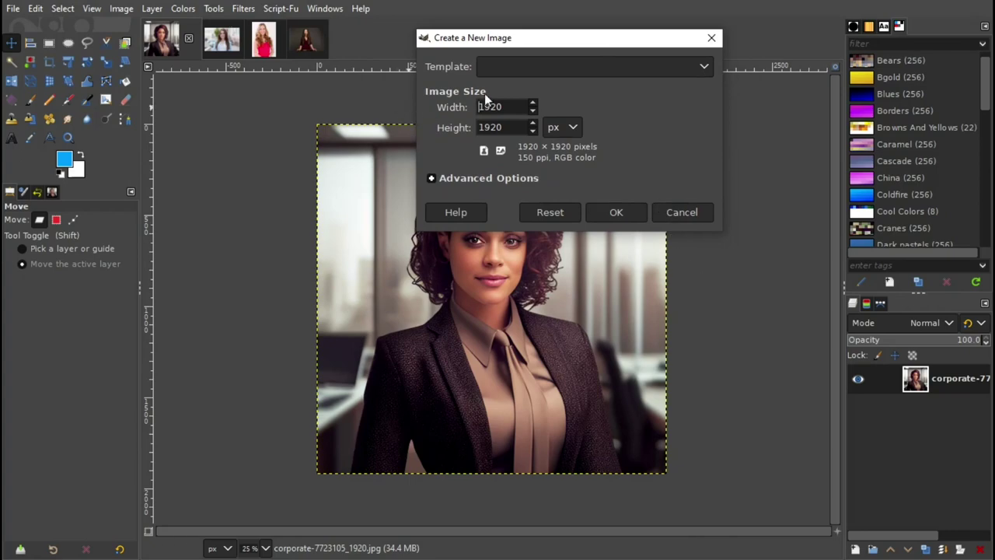
click(572, 128)
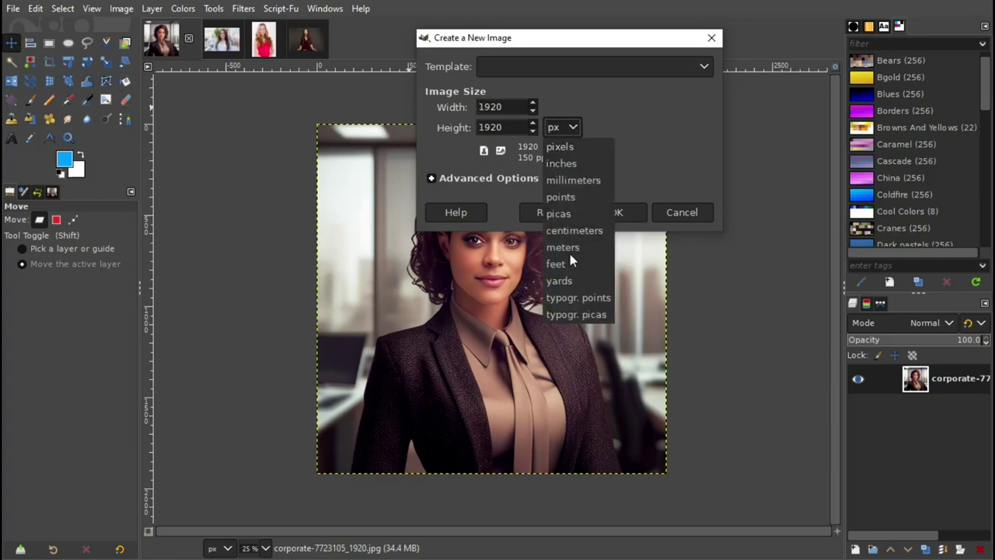
click(566, 181)
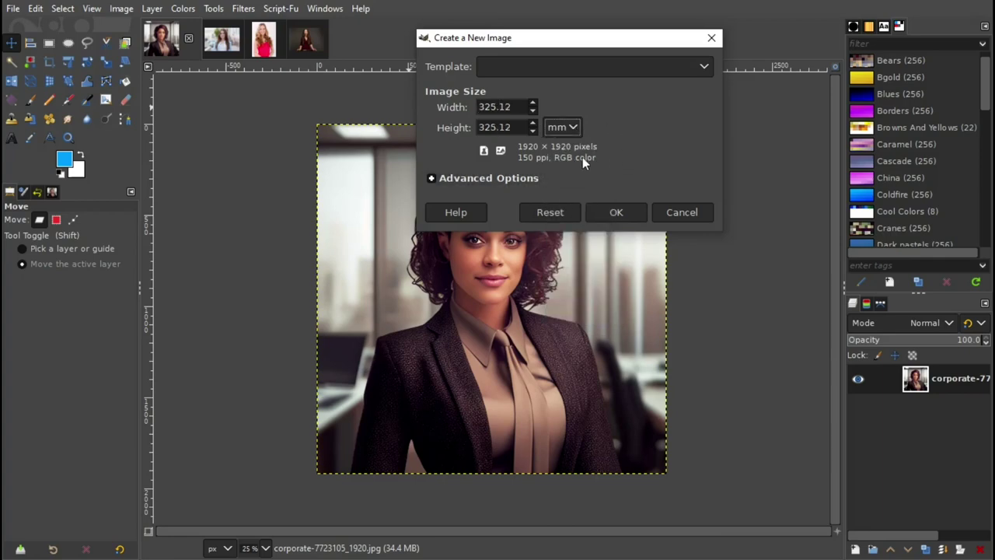
drag(516, 106, 465, 107)
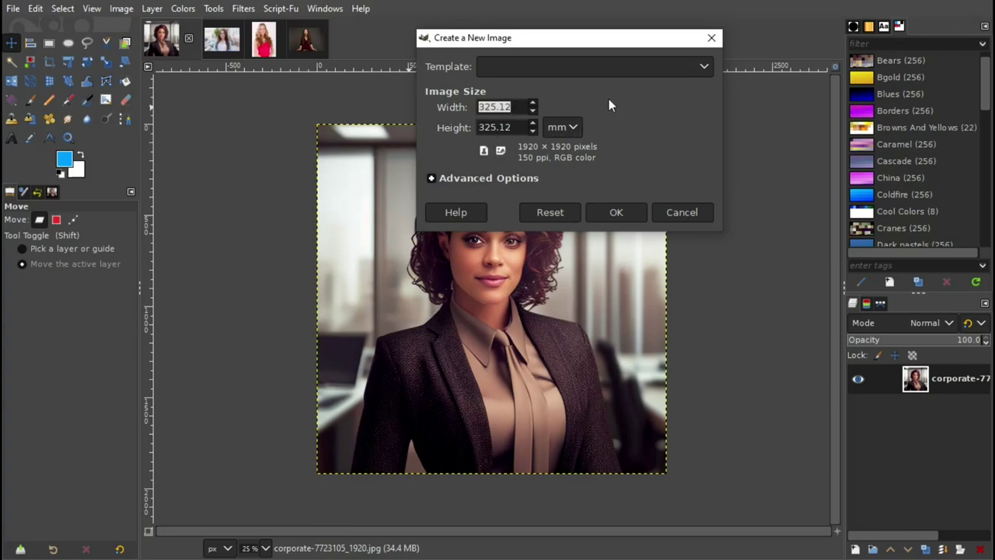
text(35)
key(Return)
drag(512, 128, 461, 130)
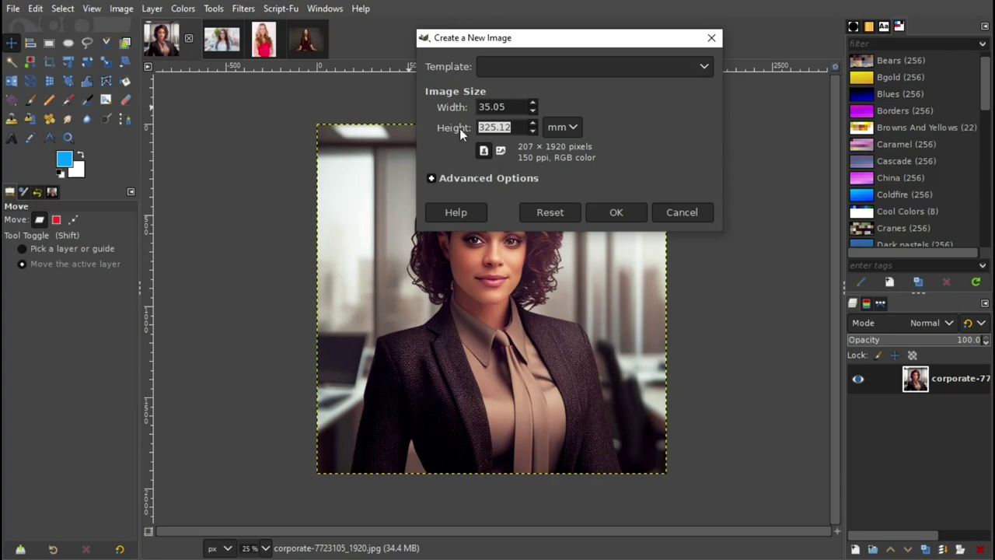
text(45)
key(Return)
click(466, 178)
drag(583, 43, 555, 23)
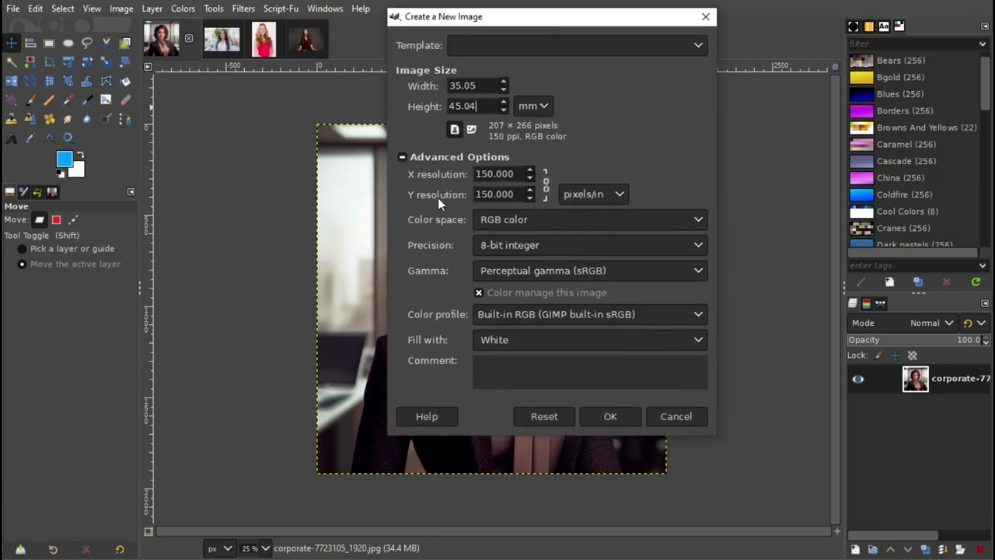
Set the new image's X resolution to 300 ppi.
key(Tab)
text(300)
key(Return)
click(607, 194)
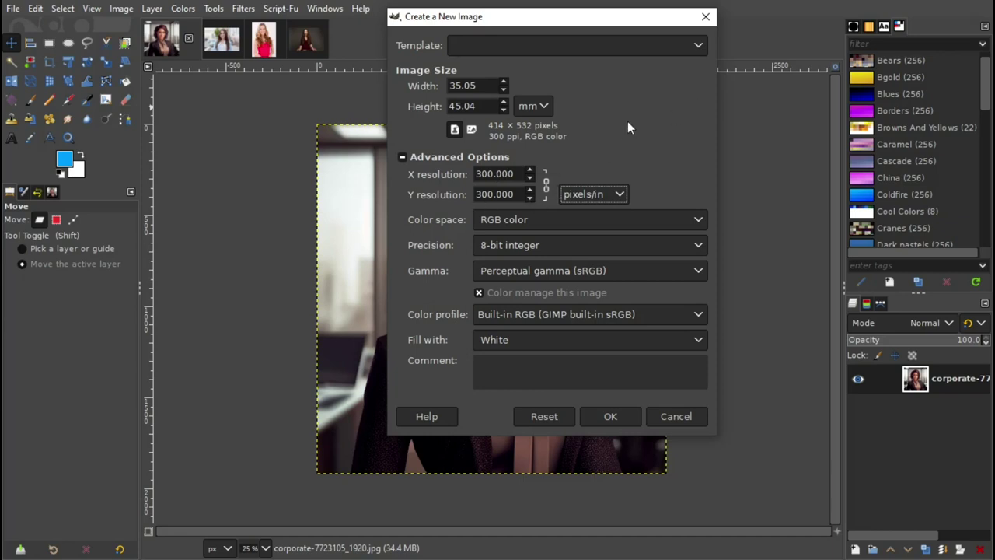
Leave the background fill on White and create the 300 ppi canvas.
click(597, 342)
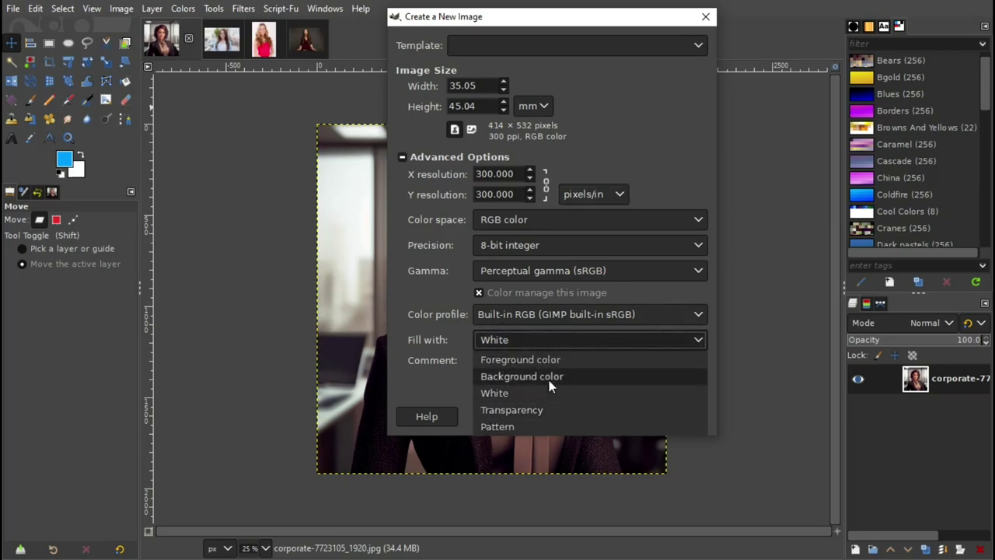
key(Escape)
key(Up)
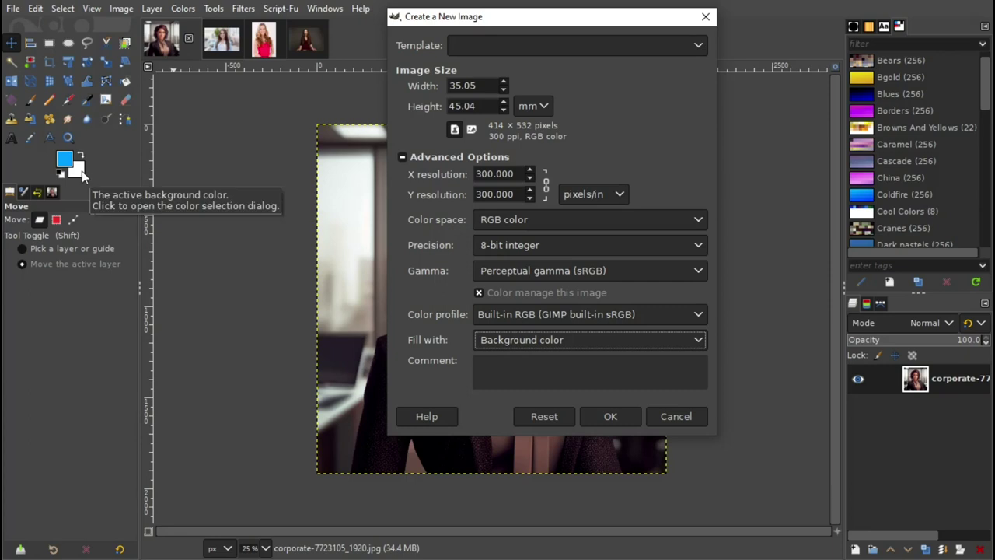
click(548, 340)
click(528, 394)
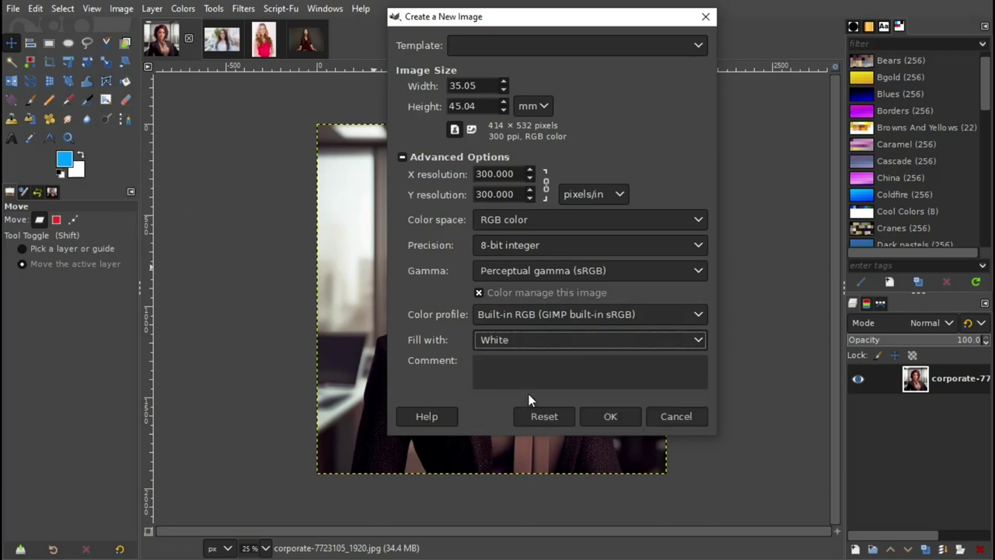
click(534, 341)
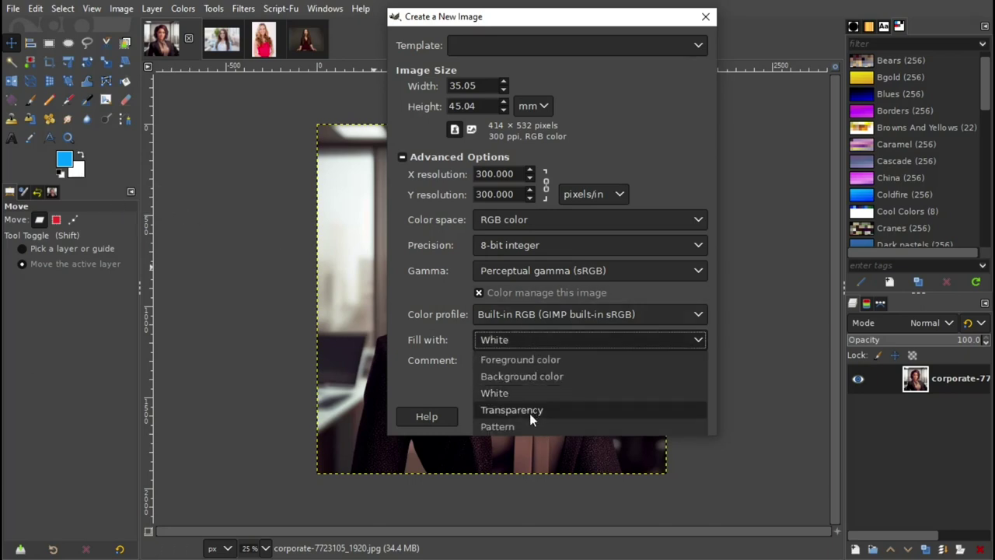
click(529, 413)
click(533, 340)
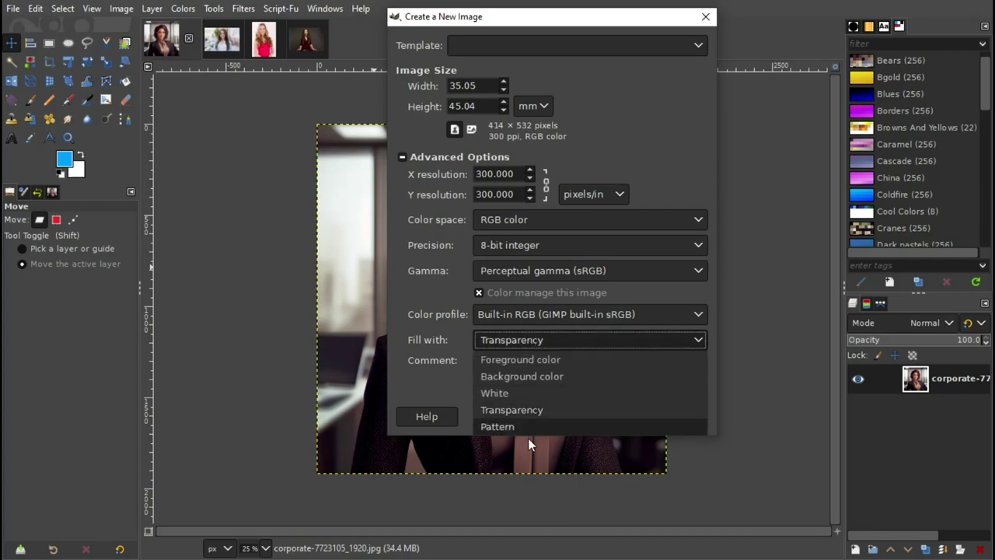
click(519, 392)
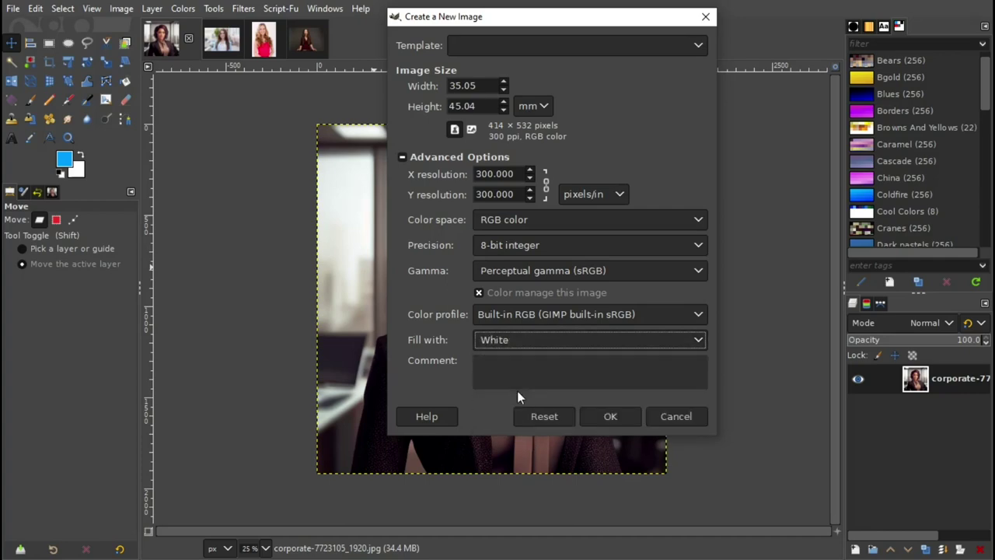
click(610, 416)
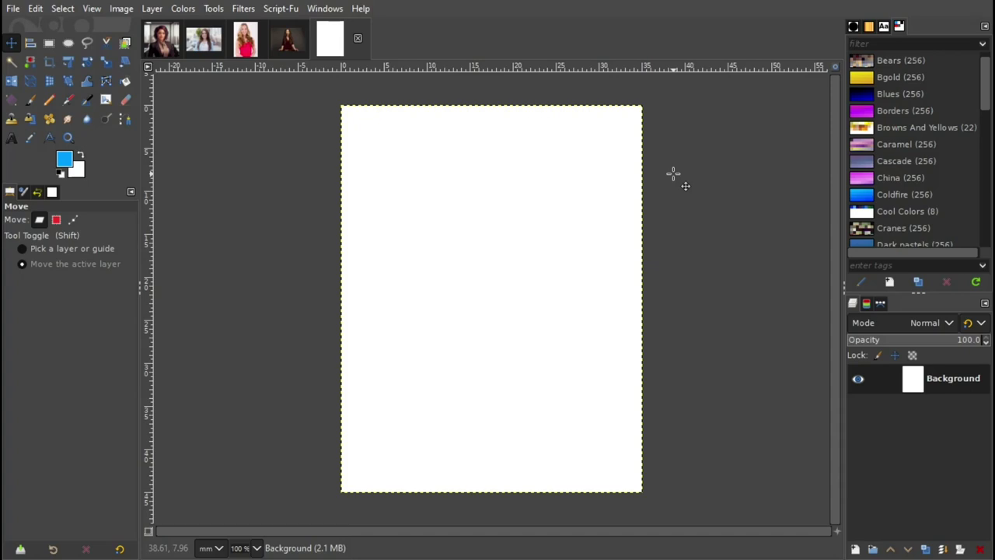
Zoom and pan around the blank white canvas.
ctrl+scroll(583, 225, down, 1)
ctrl+scroll(580, 224, down, 1)
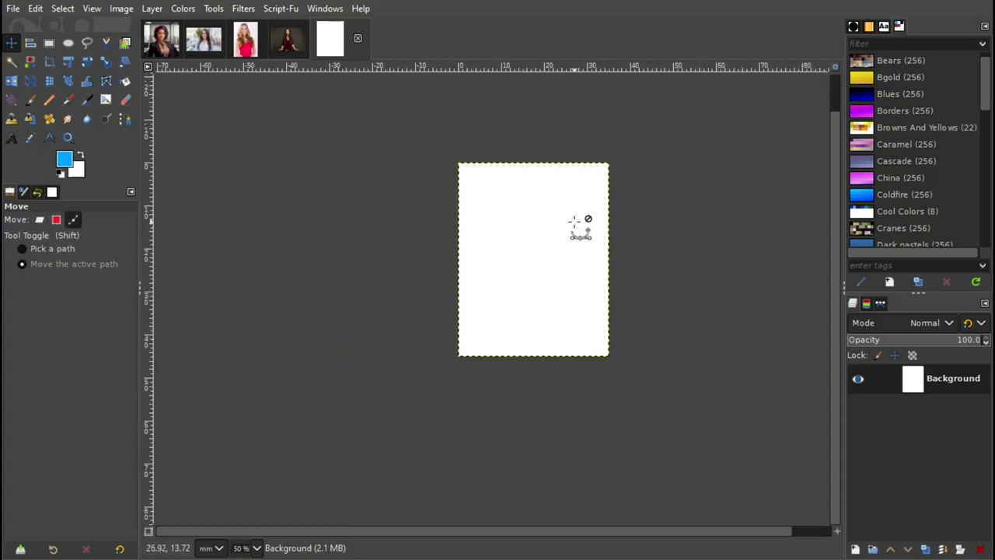
ctrl+scroll(576, 224, up, 1)
ctrl+scroll(574, 222, down, 1)
ctrl+scroll(576, 224, up, 2)
ctrl+scroll(576, 224, down, 1)
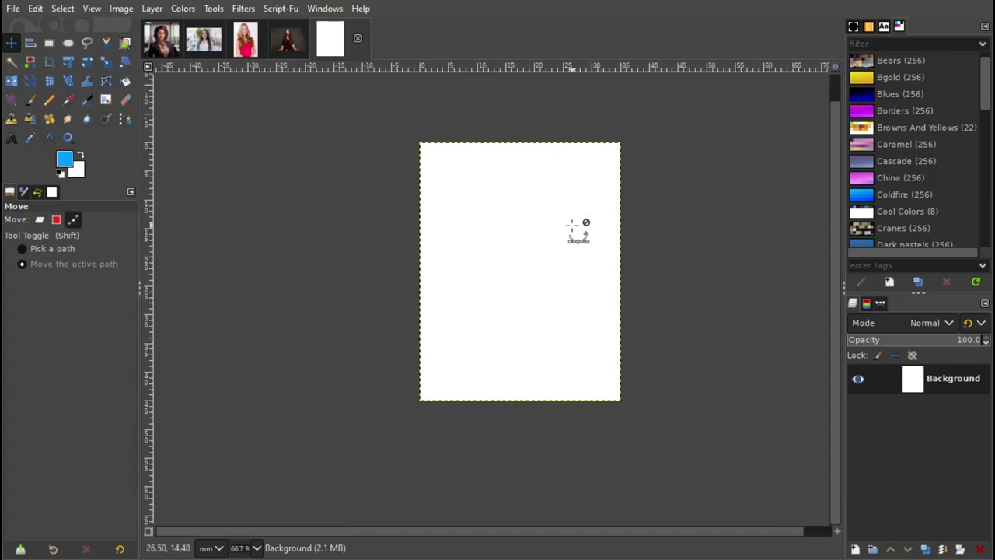
key(space)
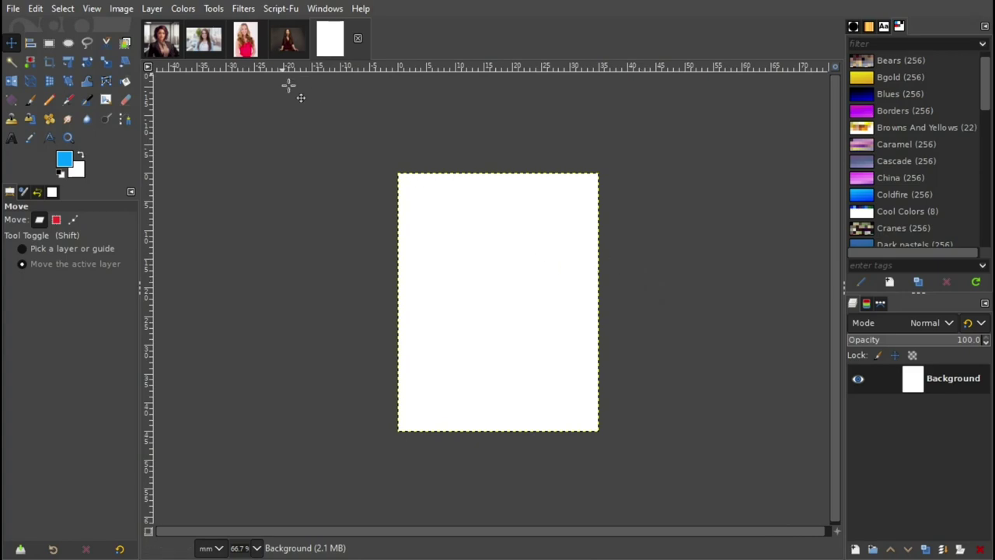
Cycle through the open image tabs and return to the corporate portrait.
click(159, 43)
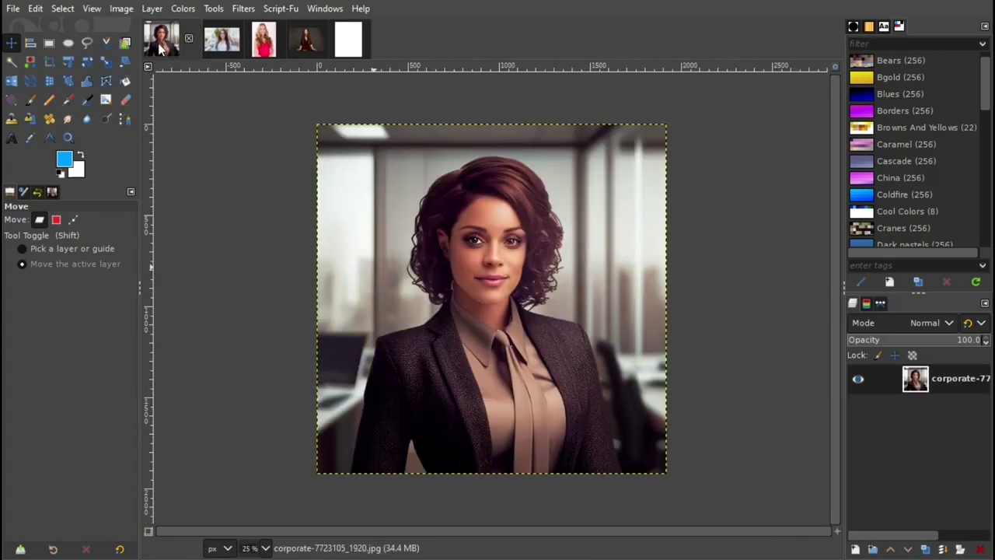
click(222, 43)
click(262, 43)
click(299, 45)
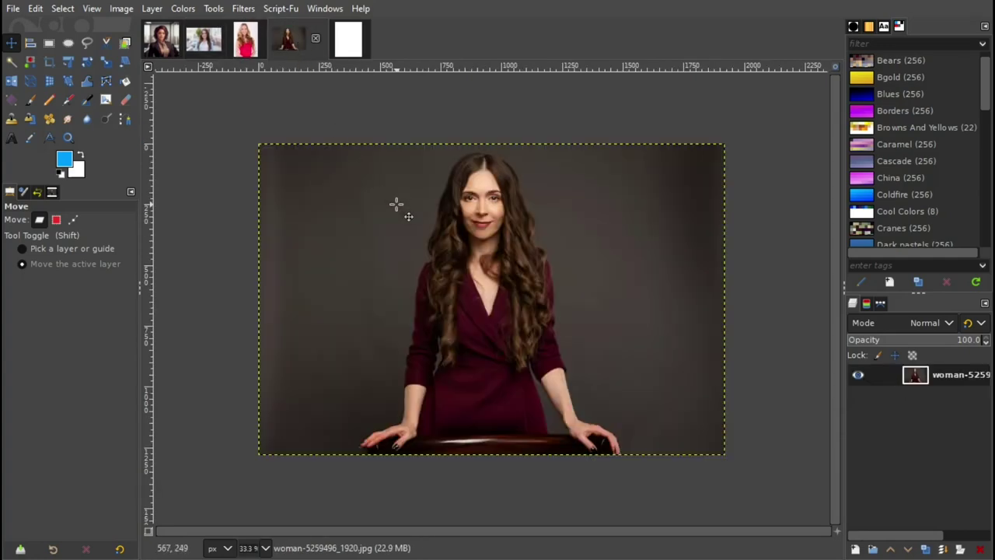
click(353, 44)
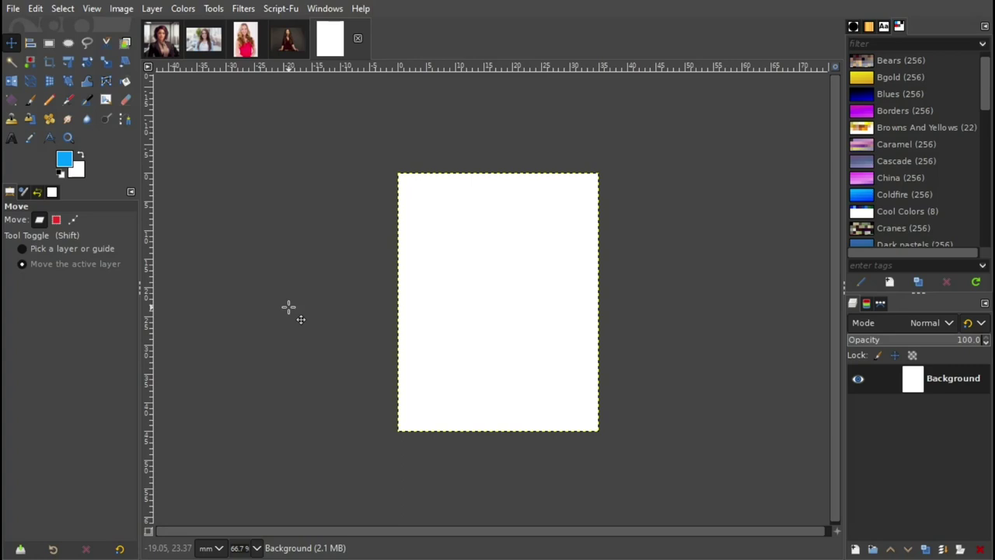
click(166, 45)
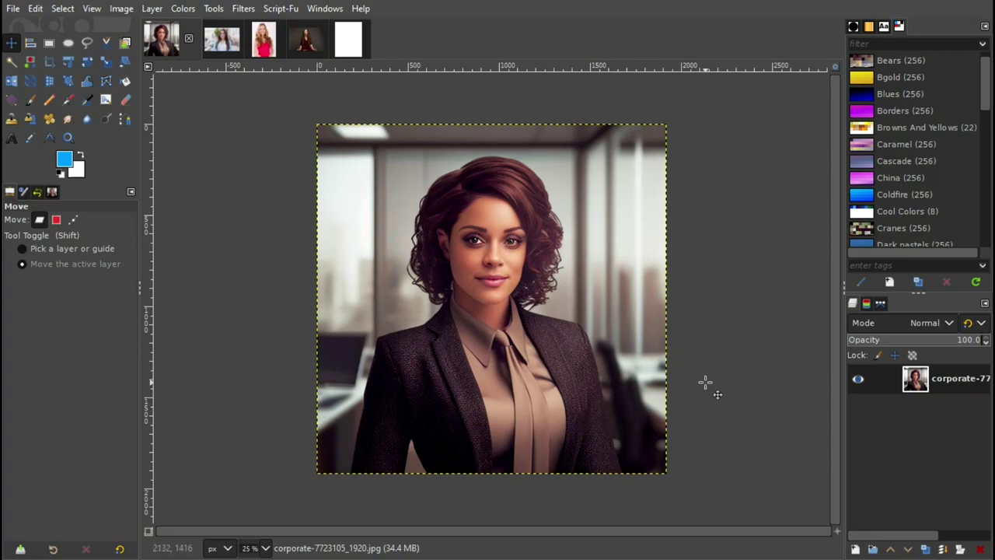
Copy a 1332 × 1544 px head-and-shoulders selection of the corporate portrait, then show the white sheet.
click(49, 43)
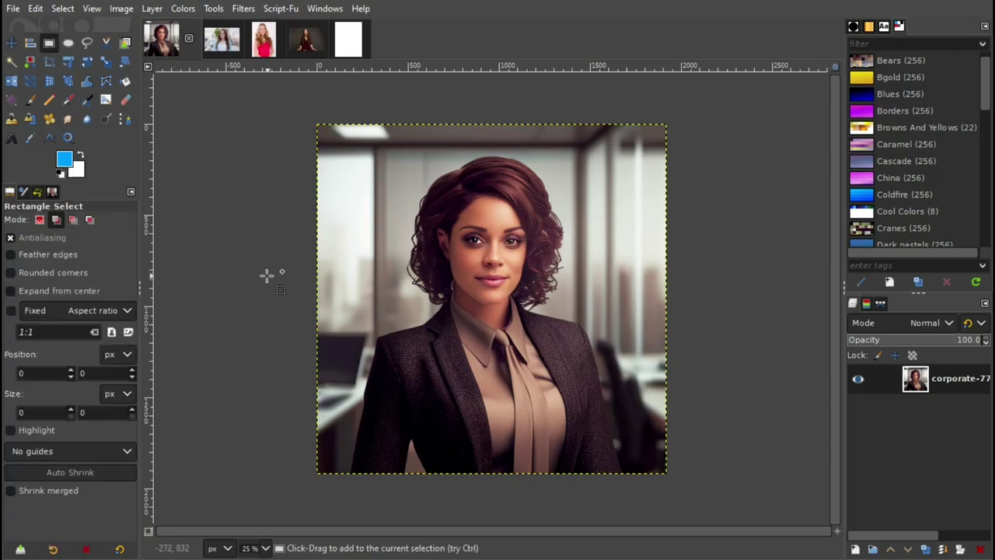
drag(370, 140, 613, 420)
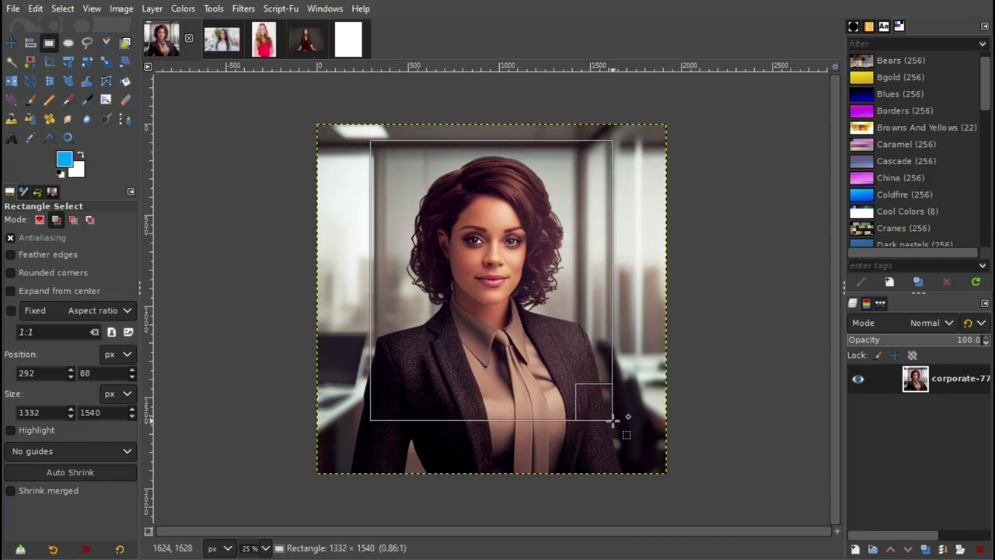
drag(613, 420, 614, 420)
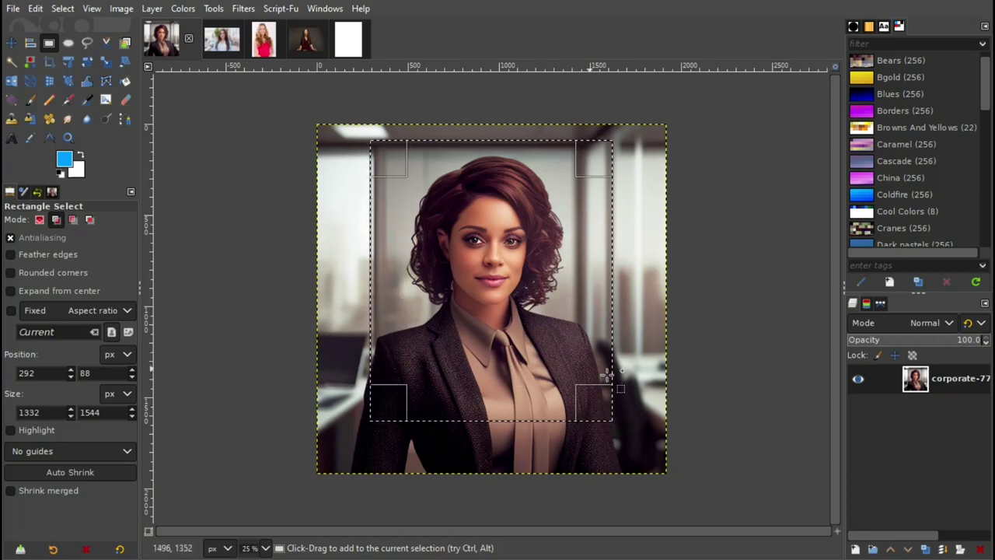
drag(520, 325, 517, 324)
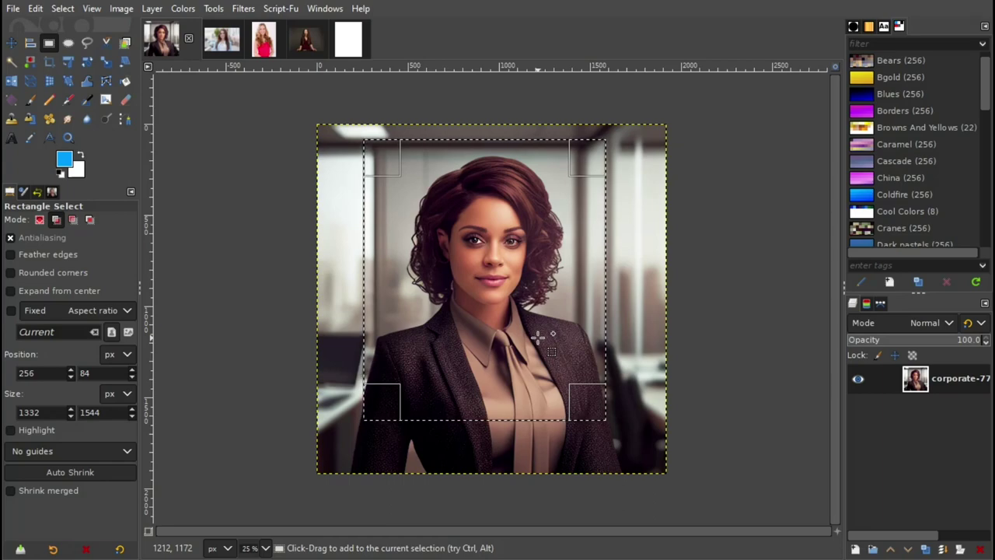
text(1:1)
key(Return)
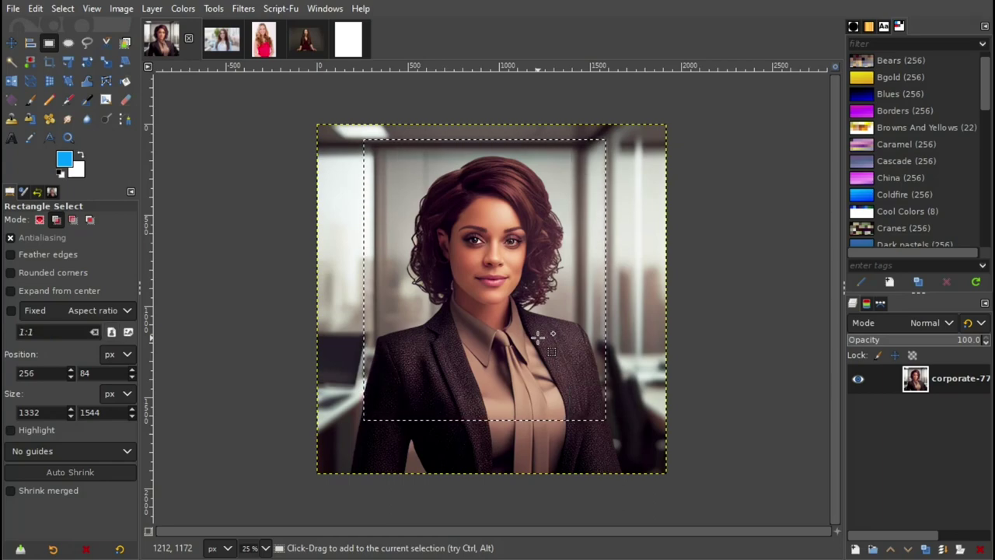
click(36, 8)
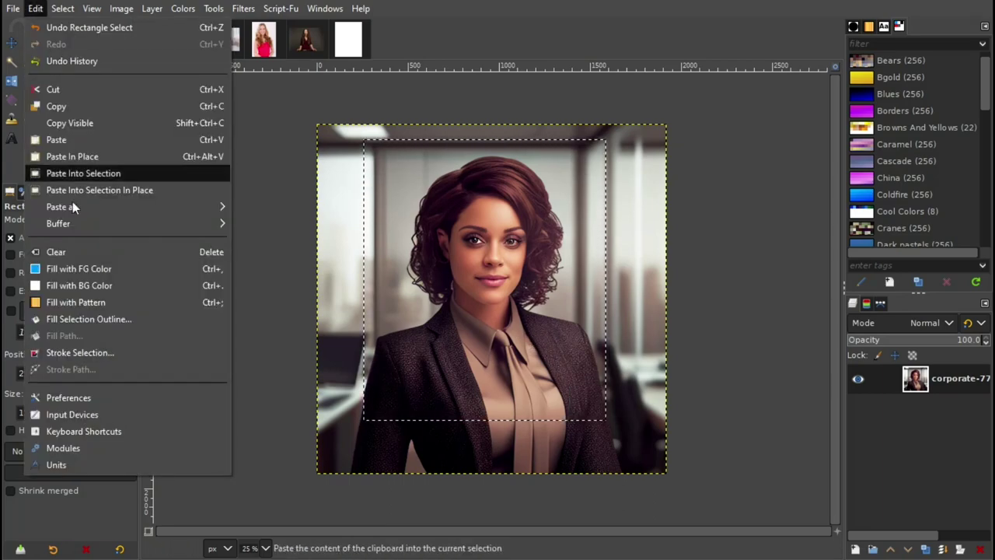
click(51, 106)
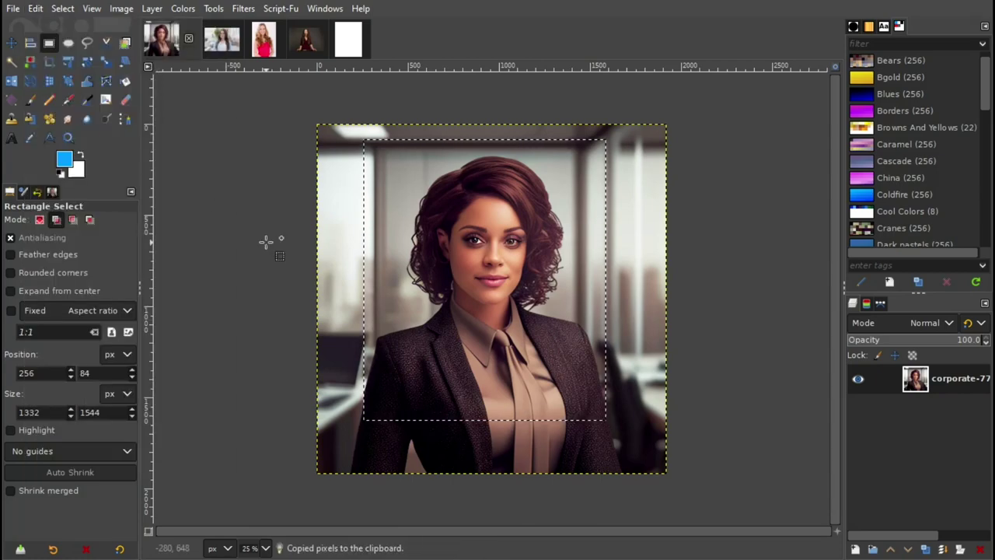
click(349, 41)
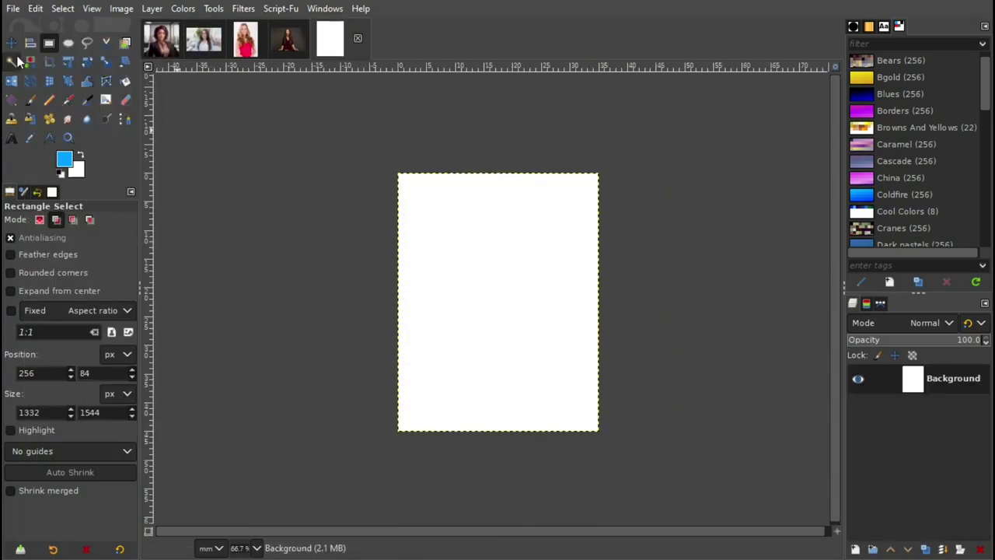
Paste the corporate portrait crop onto the white sheet as a new layer.
click(11, 43)
click(35, 8)
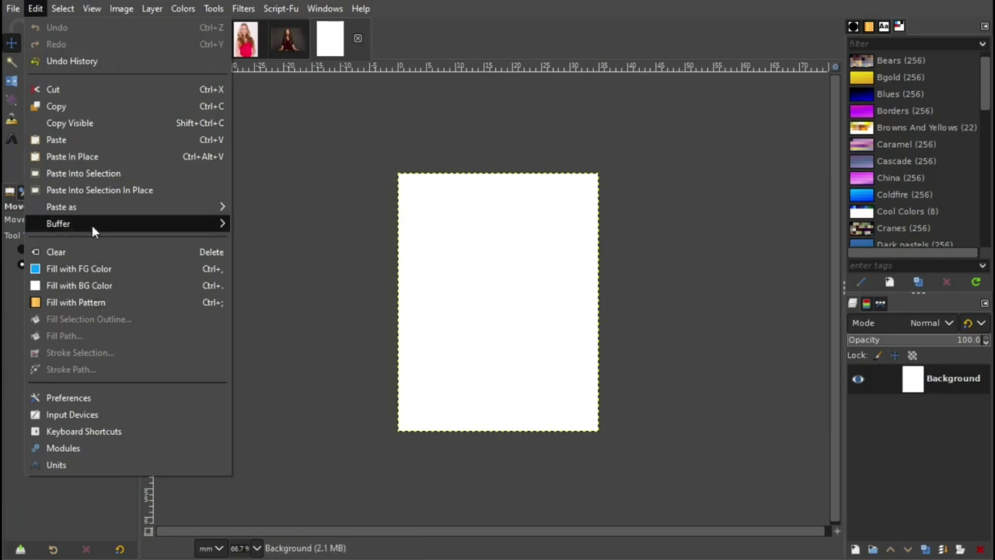
click(302, 208)
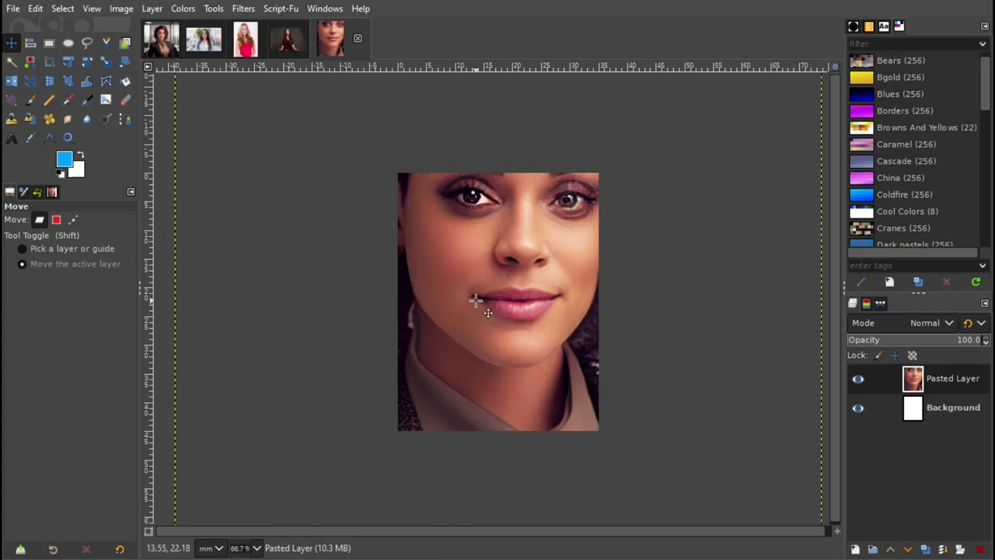
ctrl+scroll(476, 299, down, 1)
ctrl+scroll(476, 300, down, 1)
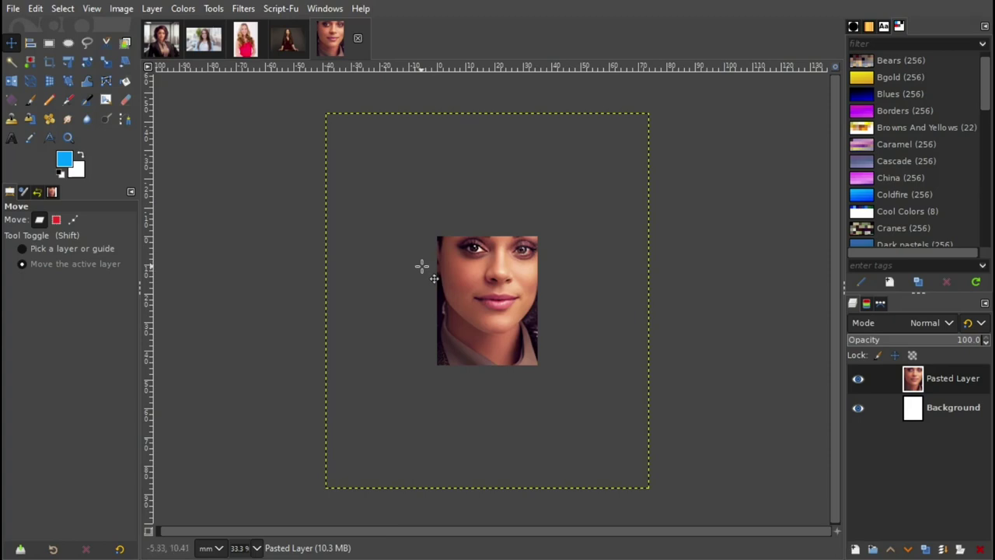
Scale the pasted layer proportionally down to 41.57 × 48.18 mm (491 × 569 px).
click(106, 68)
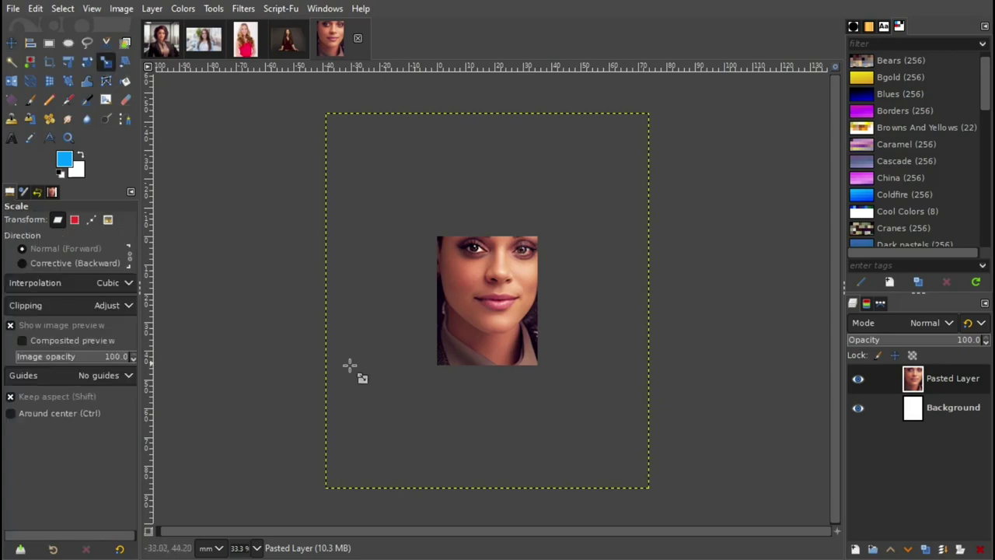
click(503, 298)
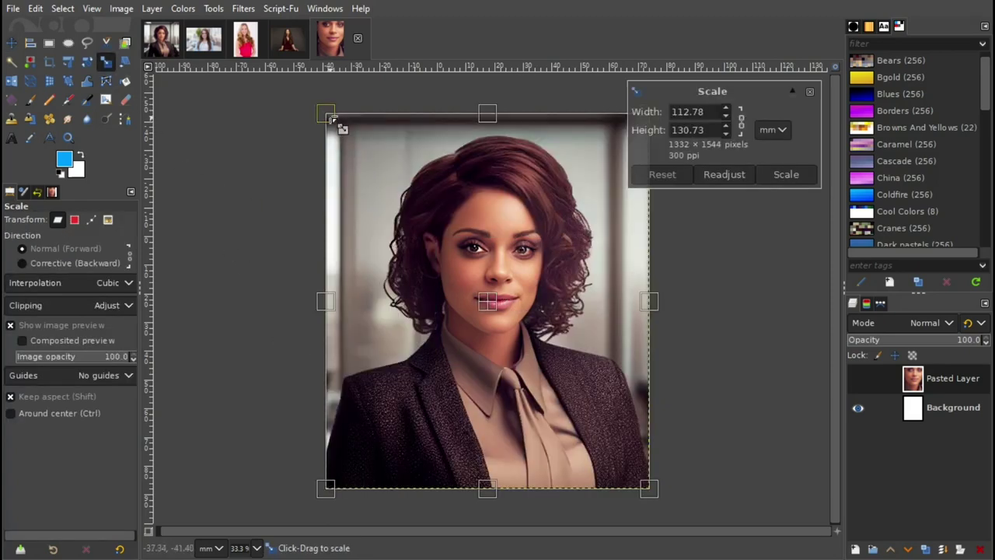
mouse_move(327, 114)
mouse_down()
mouse_move(517, 281)
mouse_move(435, 218)
mouse_up()
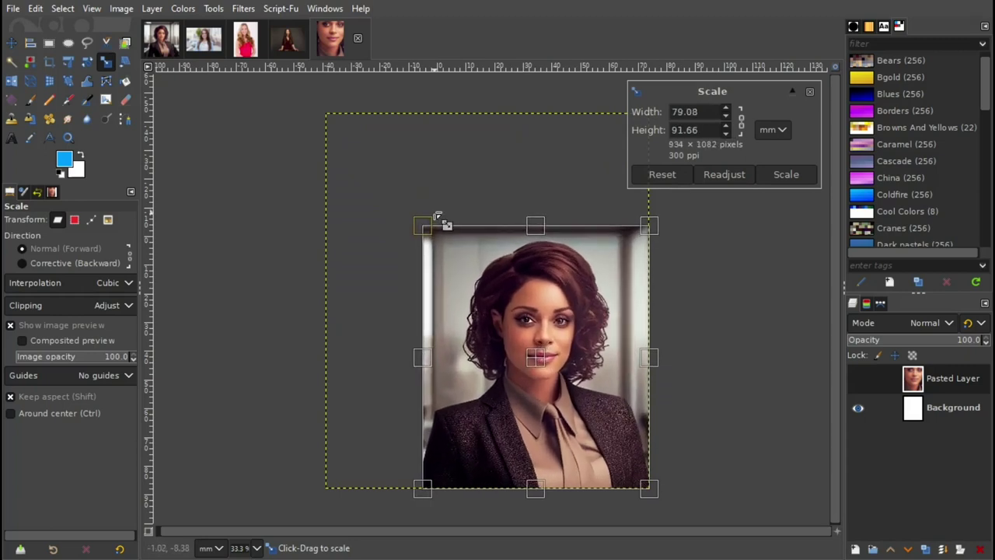
drag(667, 506, 566, 395)
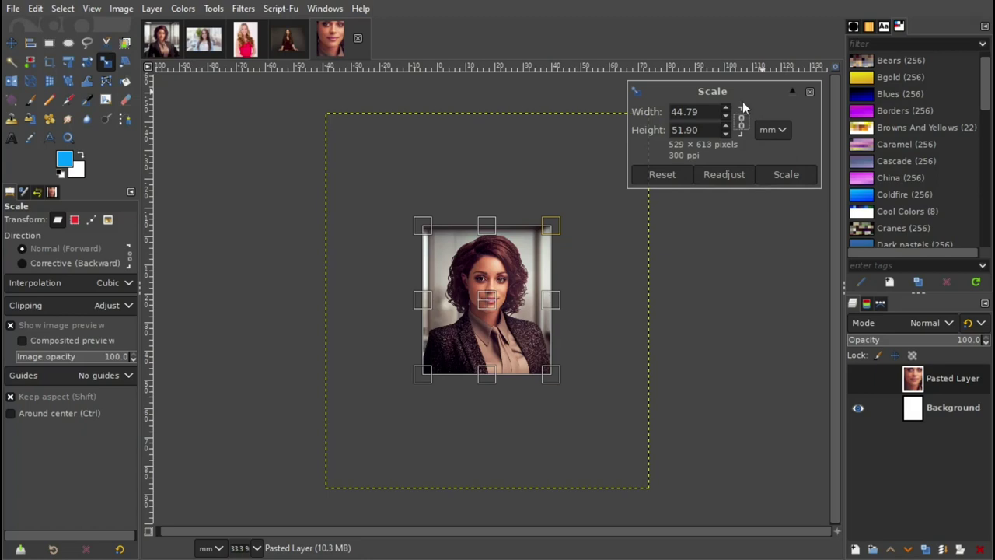
click(741, 121)
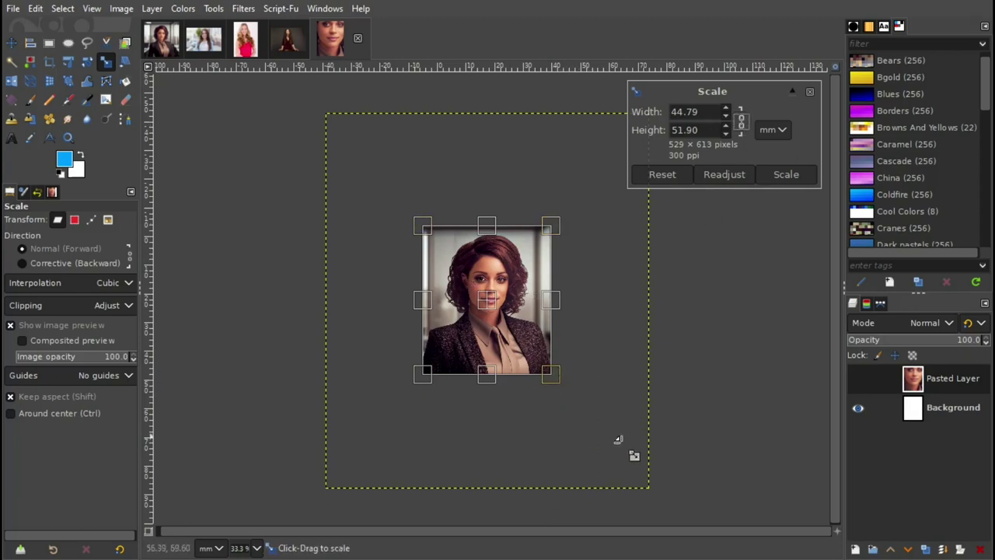
drag(500, 314, 517, 336)
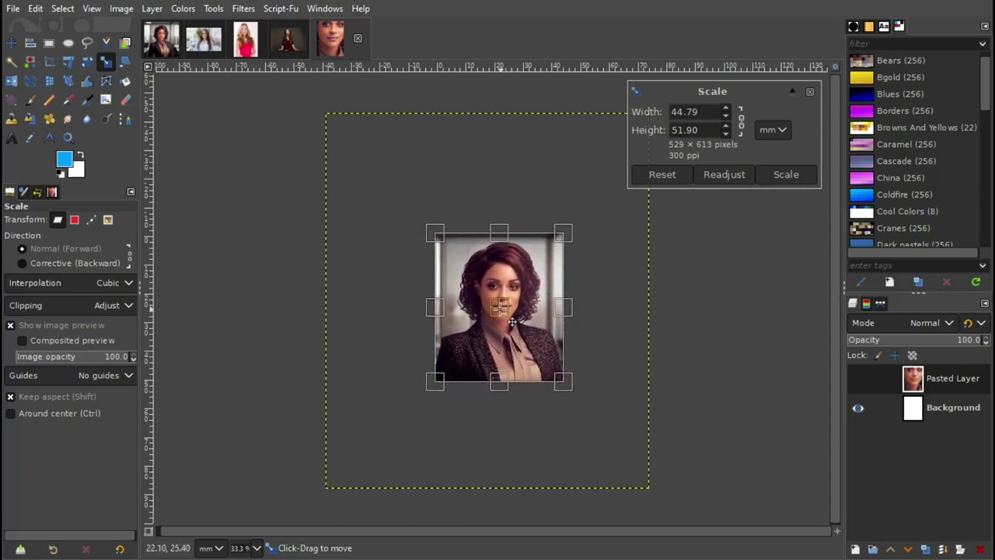
drag(517, 336, 507, 321)
mouse_move(557, 380)
mouse_down()
mouse_move(536, 368)
mouse_move(562, 391)
mouse_up()
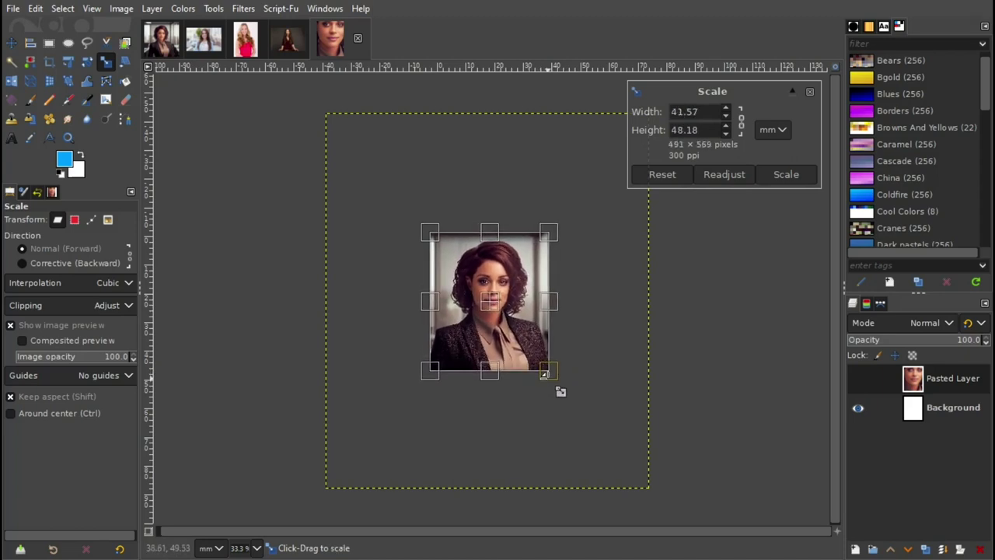
click(793, 179)
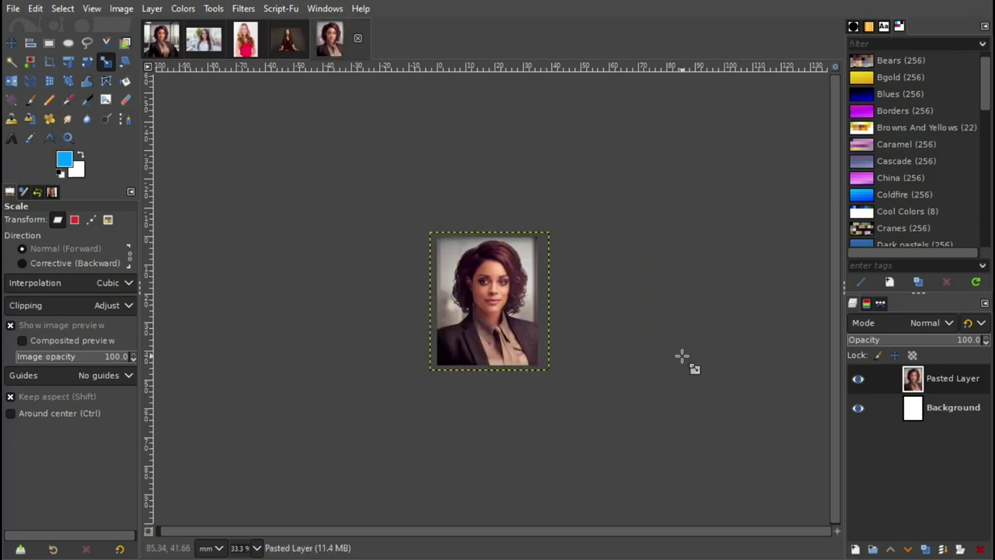
Drag the resized Pasted Layer so it sits centred over the white canvas.
click(11, 43)
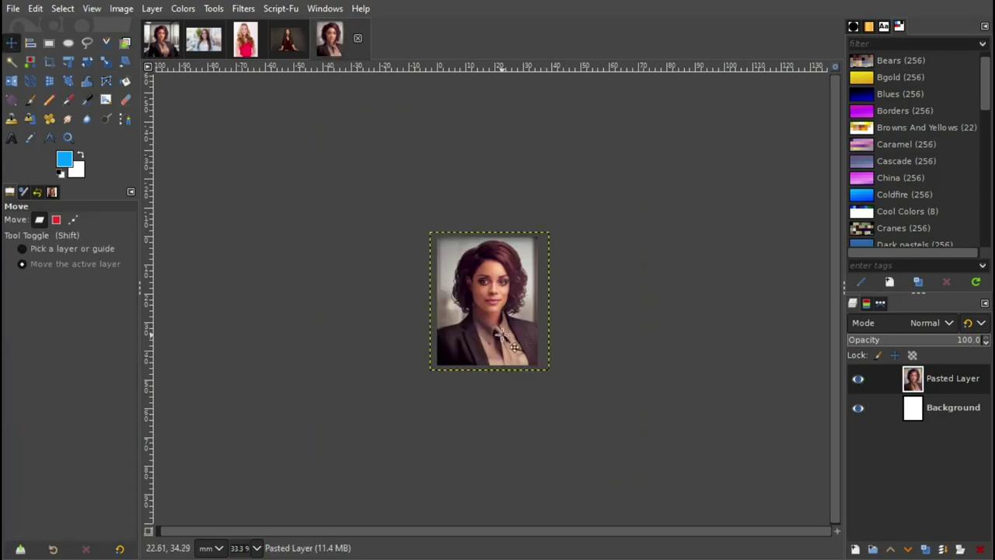
scroll(502, 334, up, 1)
scroll(509, 319, up, 1)
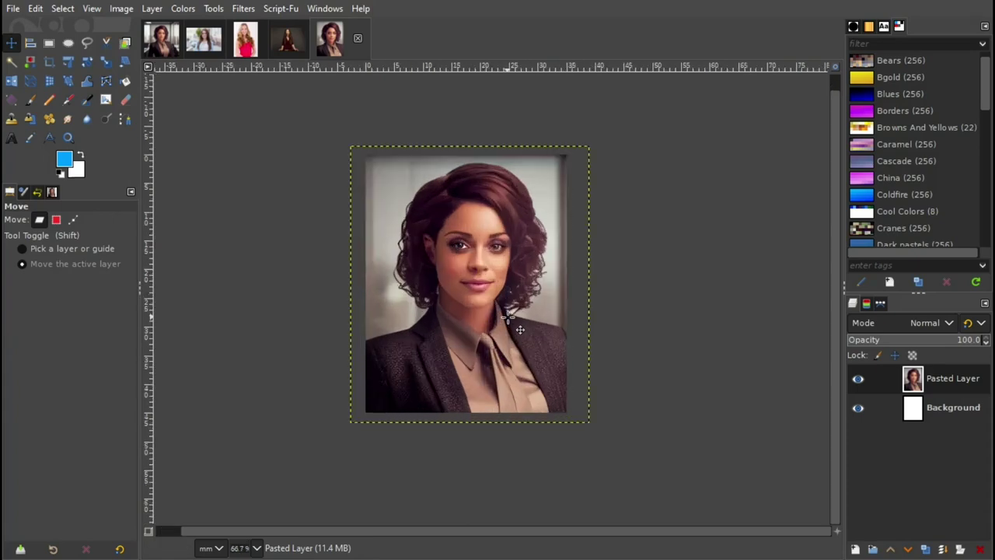
scroll(498, 311, up, 1)
scroll(486, 305, down, 1)
drag(481, 302, 524, 305)
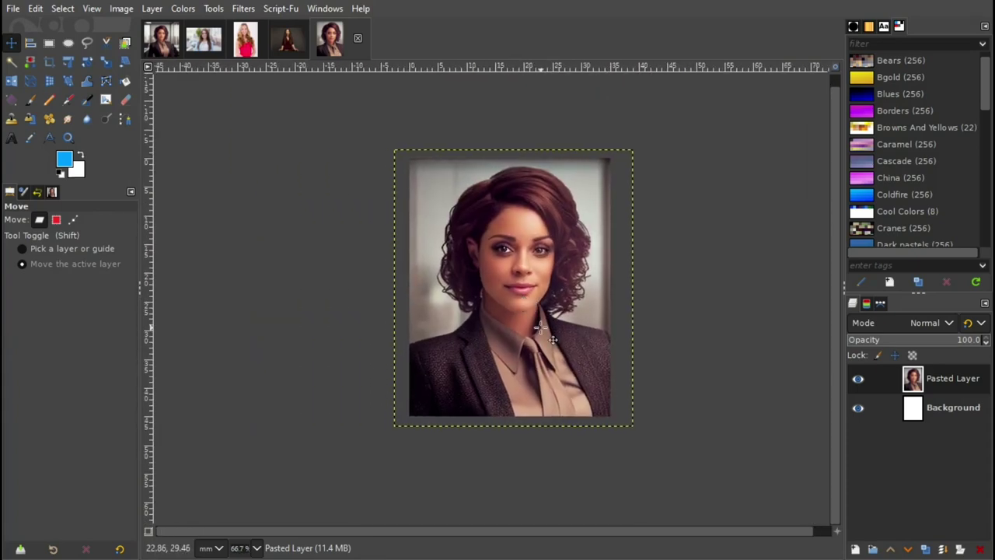
drag(540, 329, 528, 327)
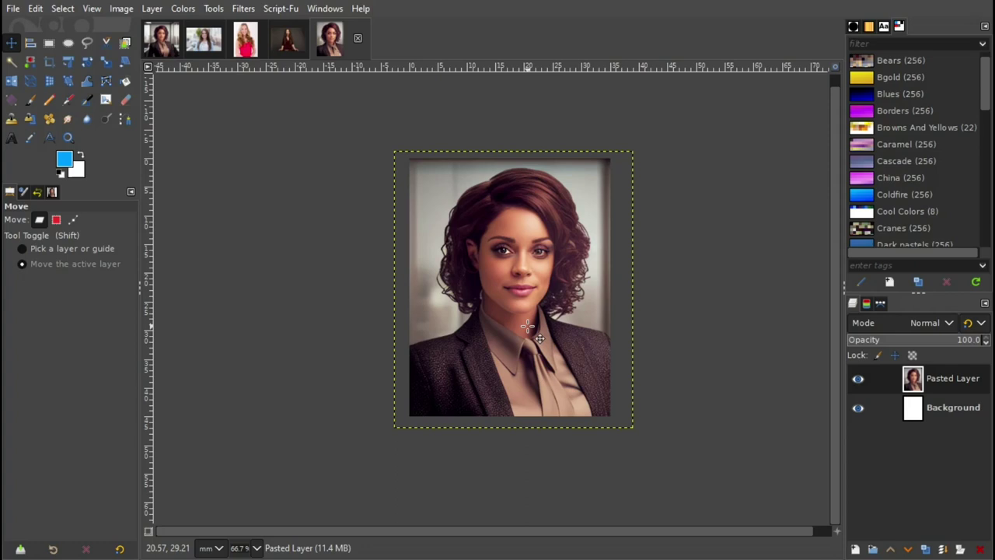
Copy a centred 963 × 1122 px upper-body crop from the girl-portrait photo.
key(alt+2)
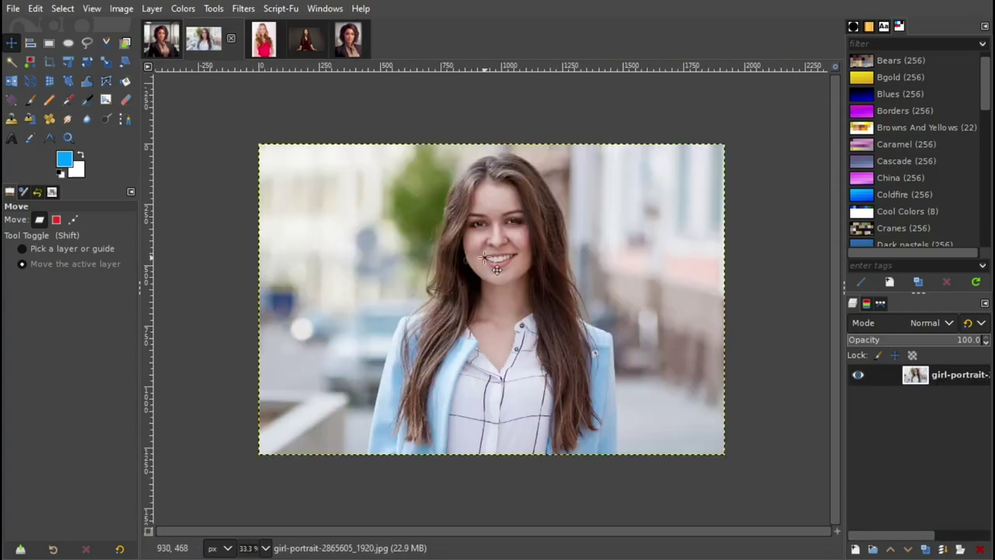
click(49, 43)
mouse_move(396, 150)
mouse_down()
mouse_move(513, 208)
mouse_move(614, 401)
mouse_move(615, 370)
mouse_move(629, 394)
mouse_move(629, 413)
mouse_up()
drag(571, 355, 557, 355)
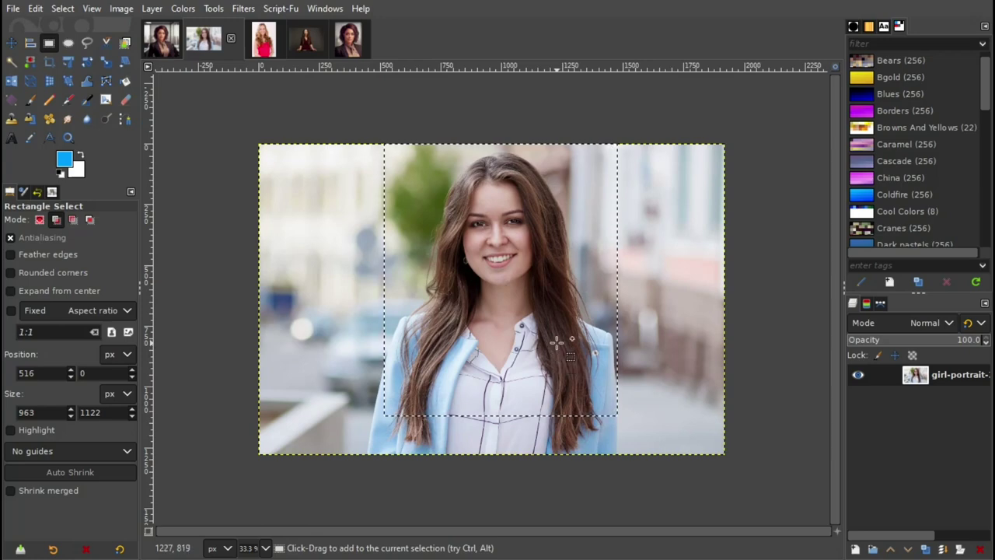
click(36, 9)
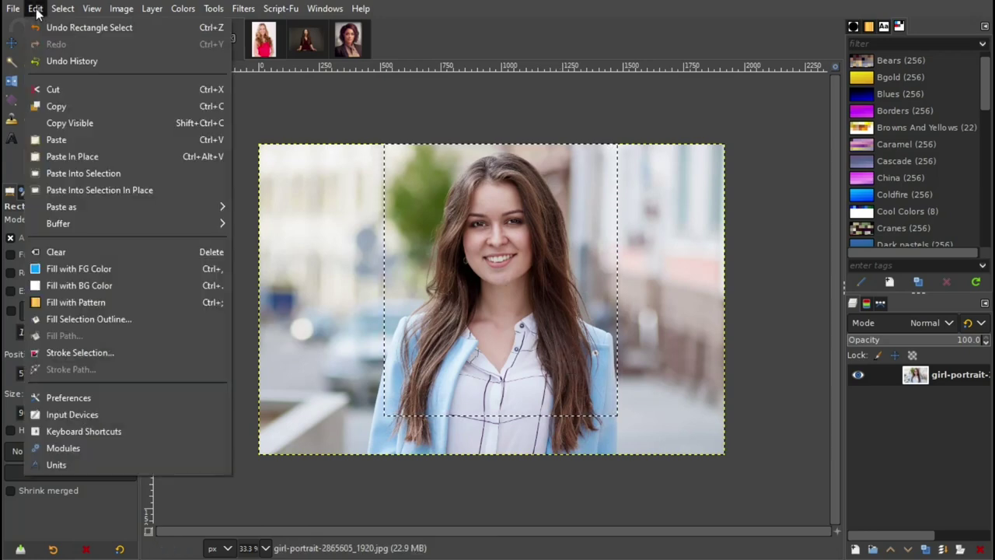
click(53, 108)
Paste the brunette girl crop onto the sheet as a new layer.
click(344, 39)
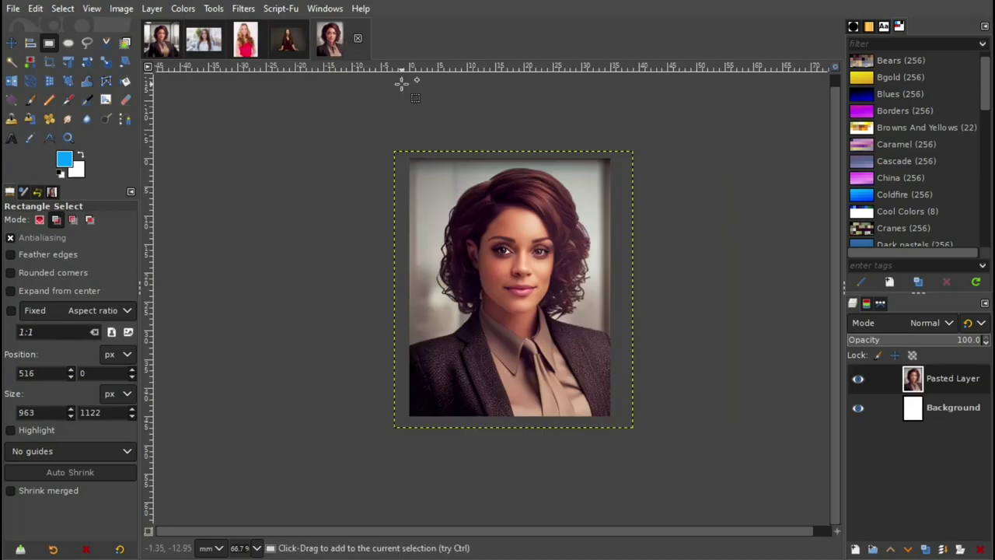
click(11, 43)
click(36, 9)
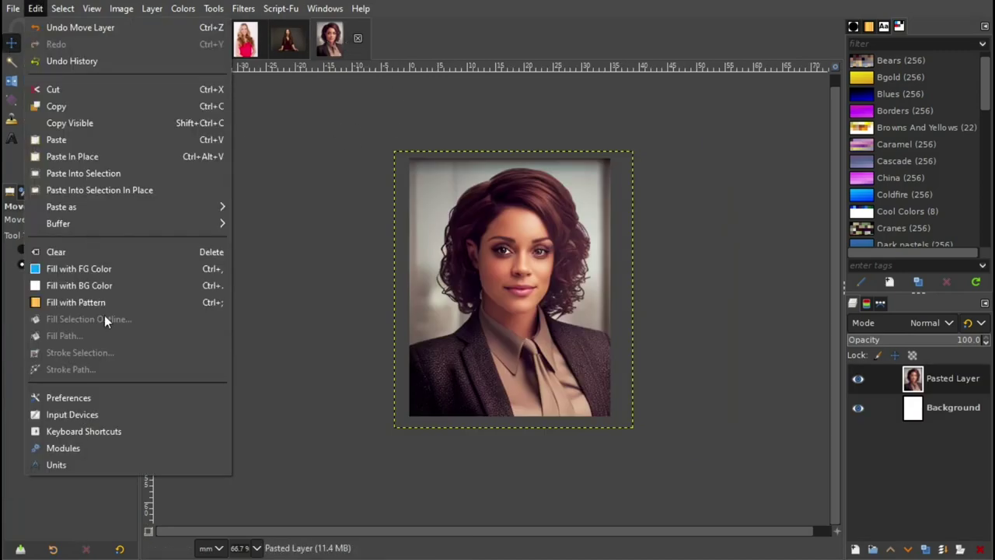
click(264, 206)
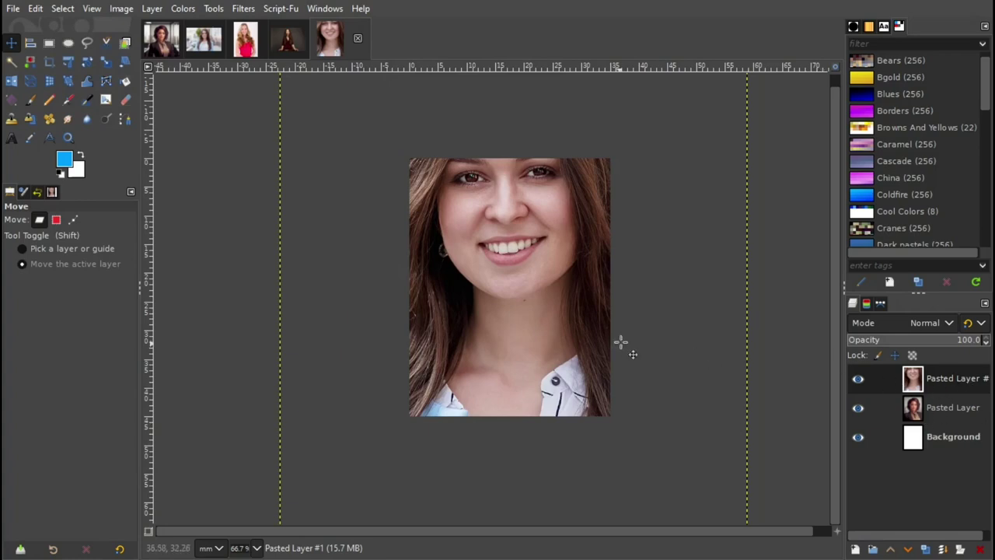
ctrl+scroll(639, 293, down, 1)
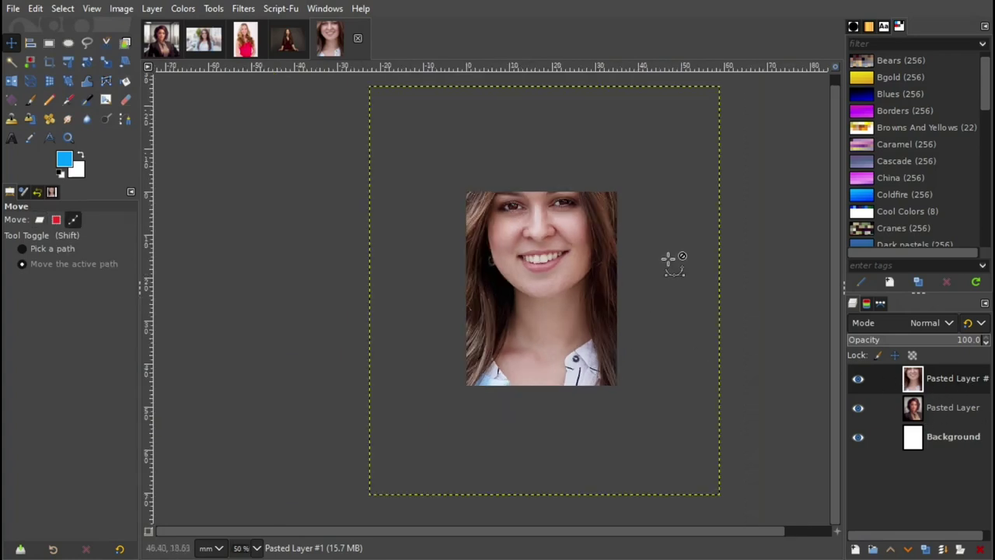
Scale the pasted brunette layer down to about 41.23 × 48.01 mm (487 × 567 px).
click(106, 62)
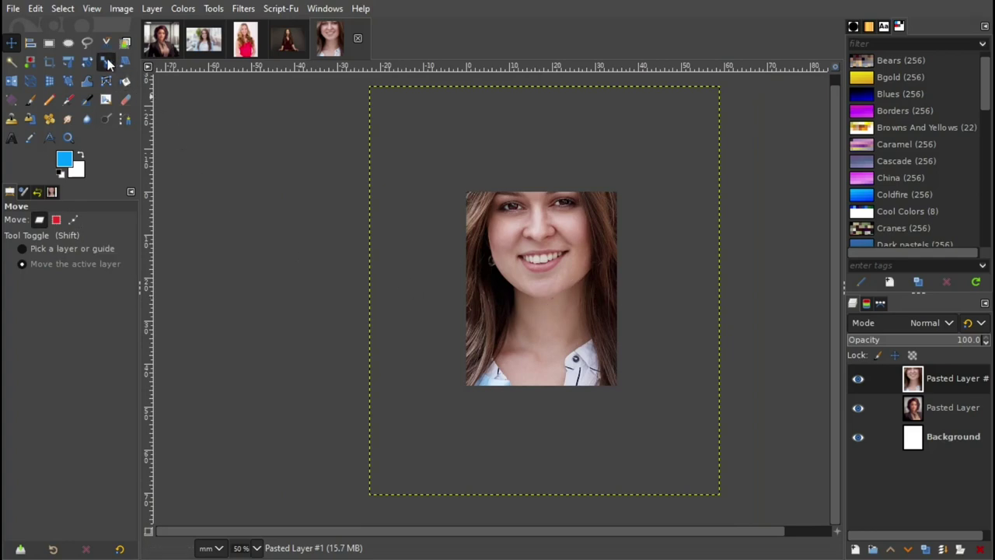
click(578, 280)
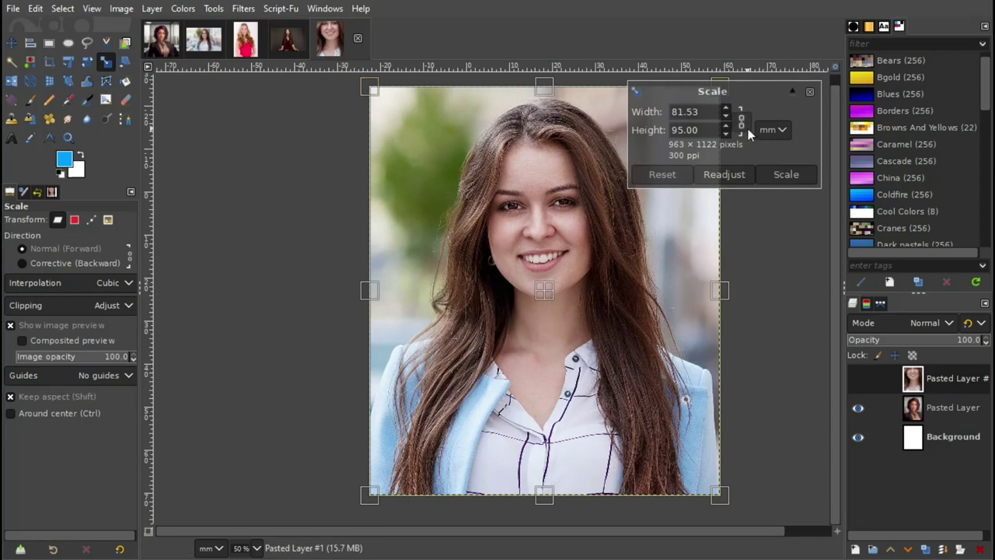
mouse_move(373, 88)
mouse_down()
mouse_move(486, 245)
mouse_move(445, 199)
mouse_up()
drag(719, 494, 630, 402)
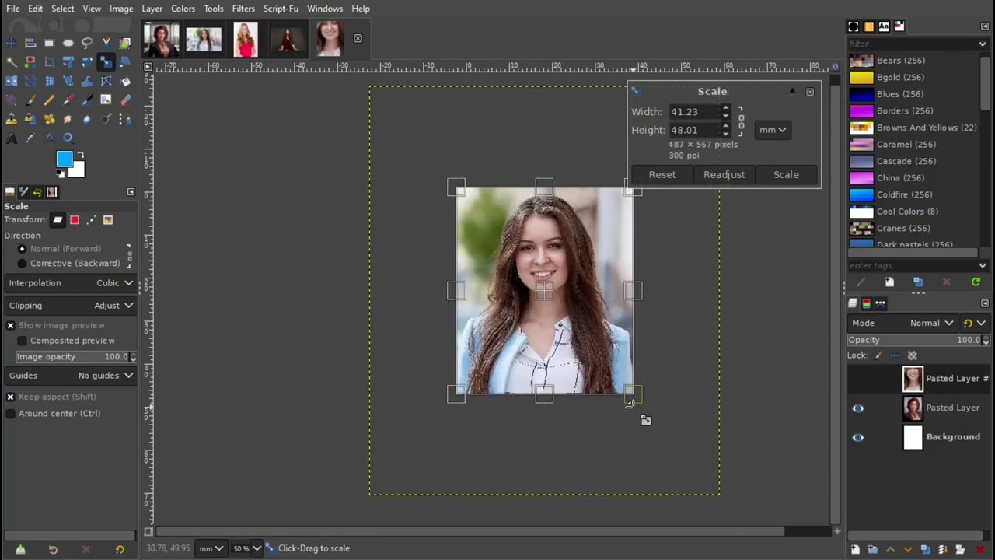
click(788, 178)
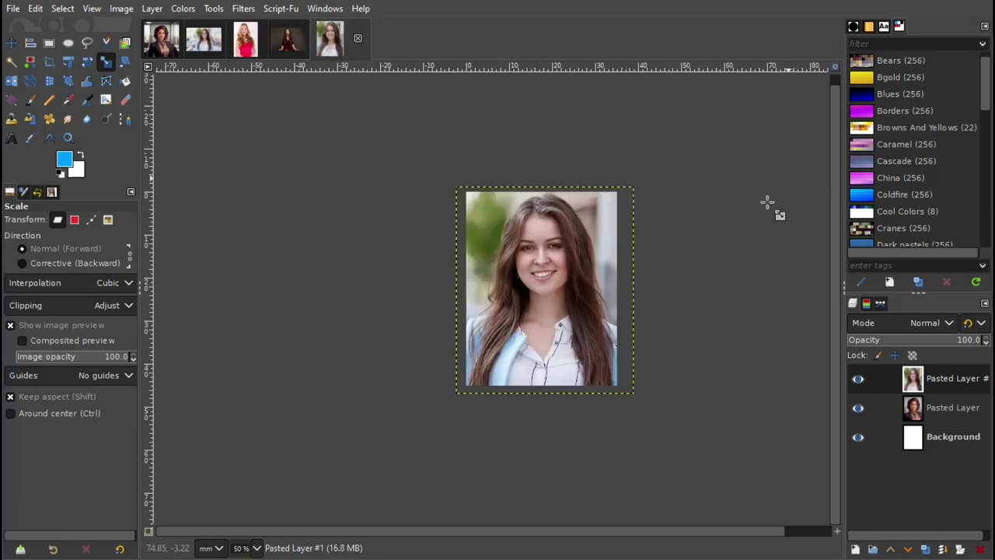
ctrl+scroll(585, 271, up, 1)
ctrl+scroll(586, 271, up, 1)
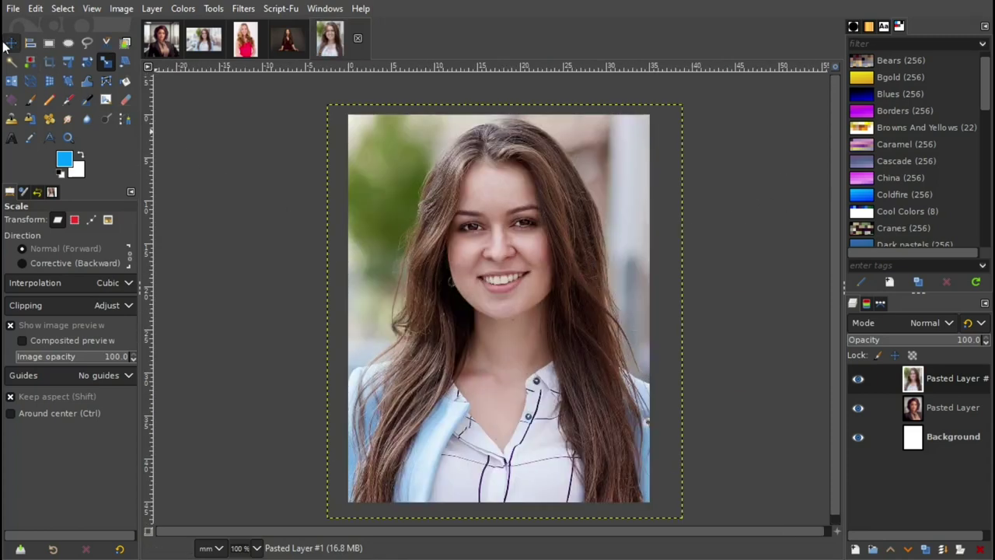
Nudge the scaled brunette layer slightly to the left with the Move tool.
click(11, 43)
drag(540, 313, 537, 317)
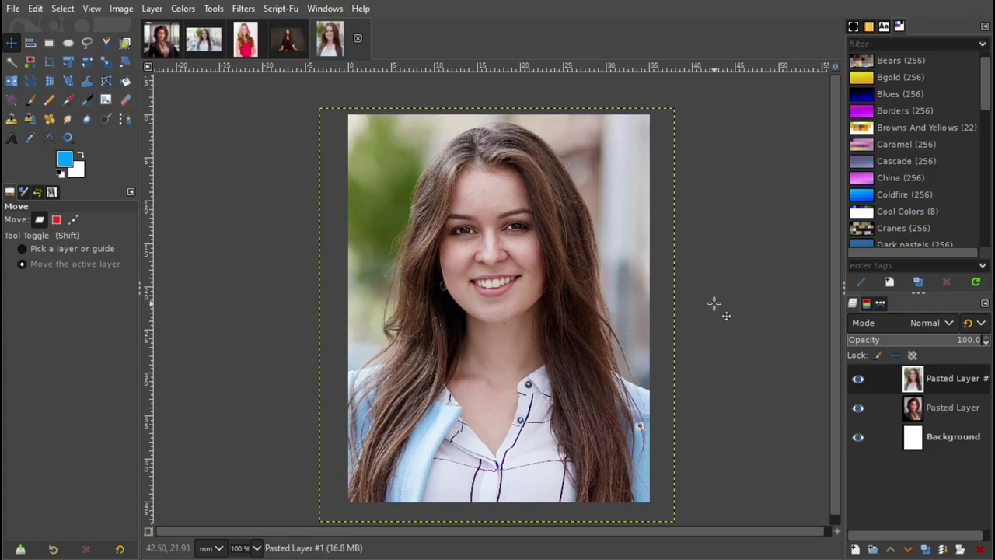
scroll(718, 319, down, 1)
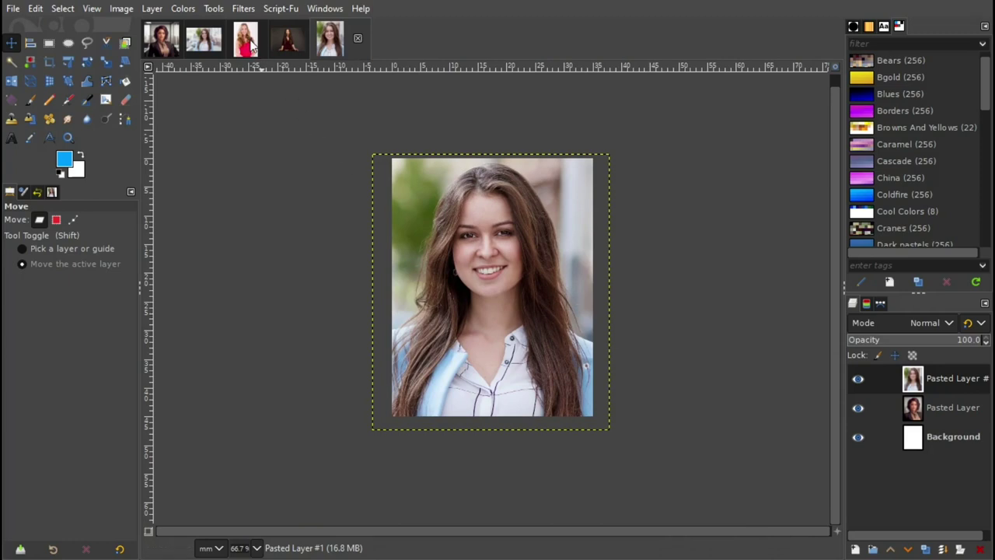
Select a 1152 × 1444 px upper-body crop on the red-top portrait.
click(250, 45)
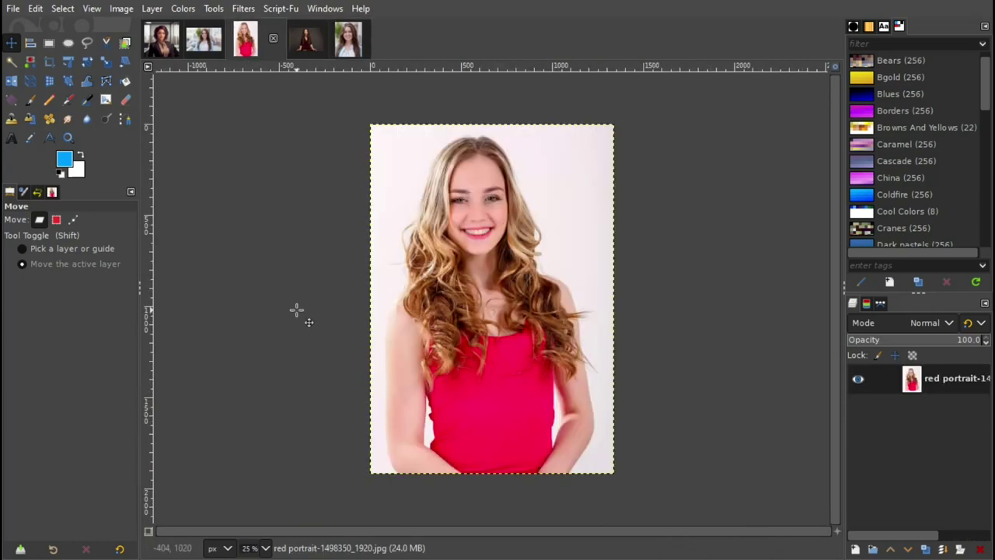
click(49, 43)
drag(371, 125, 608, 397)
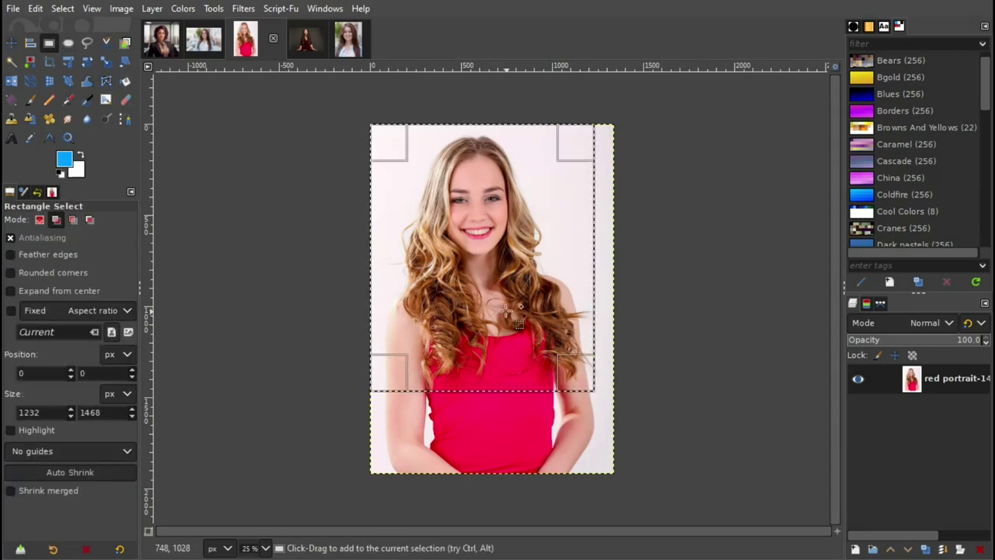
mouse_move(568, 365)
mouse_down()
mouse_move(577, 372)
mouse_move(517, 295)
mouse_up()
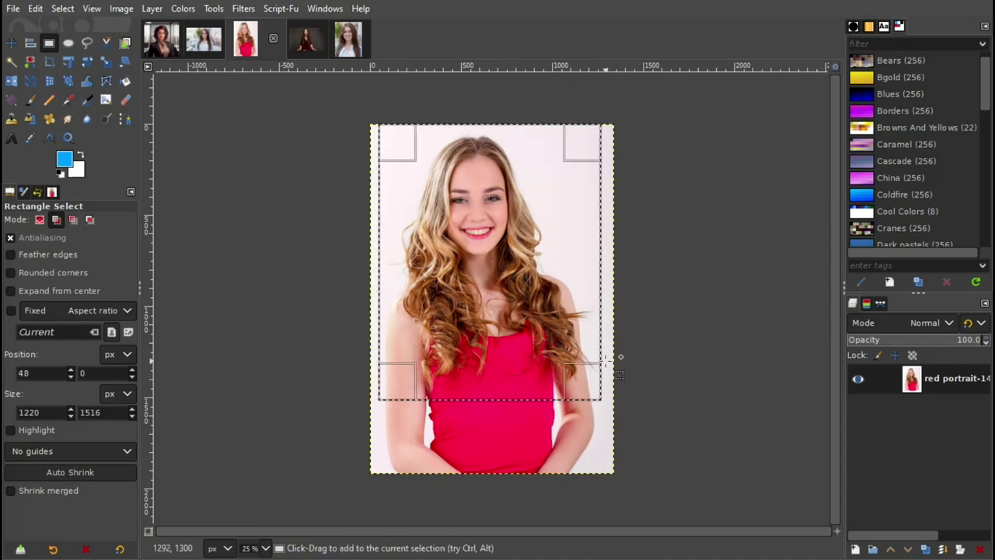
drag(600, 356, 566, 327)
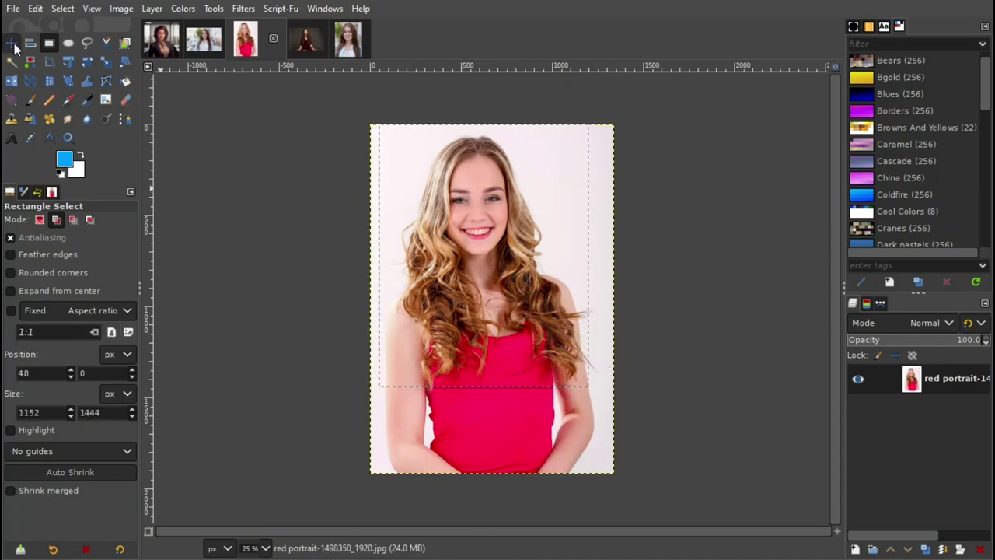
Copy the crop and return to the brunette layout image.
click(11, 42)
click(35, 7)
click(78, 106)
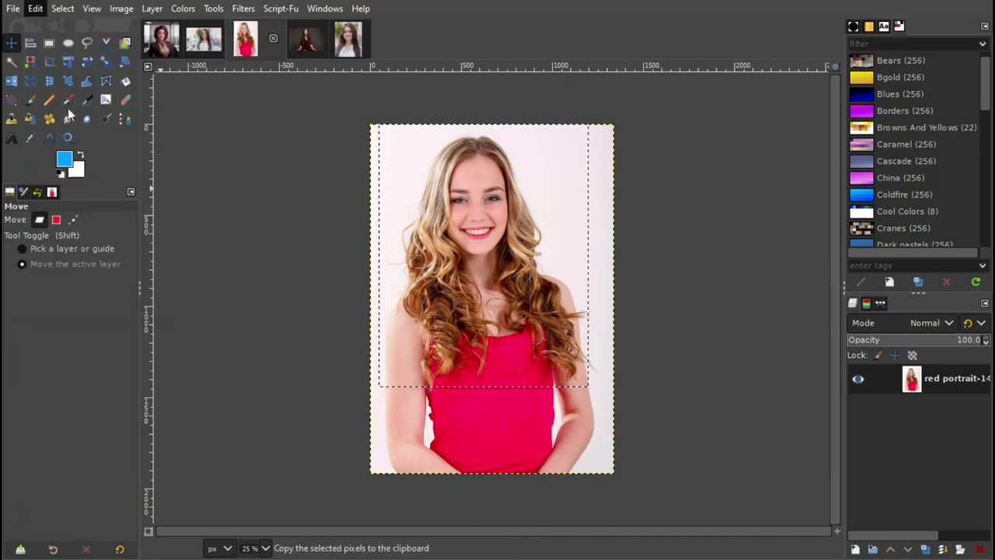
click(336, 45)
click(34, 9)
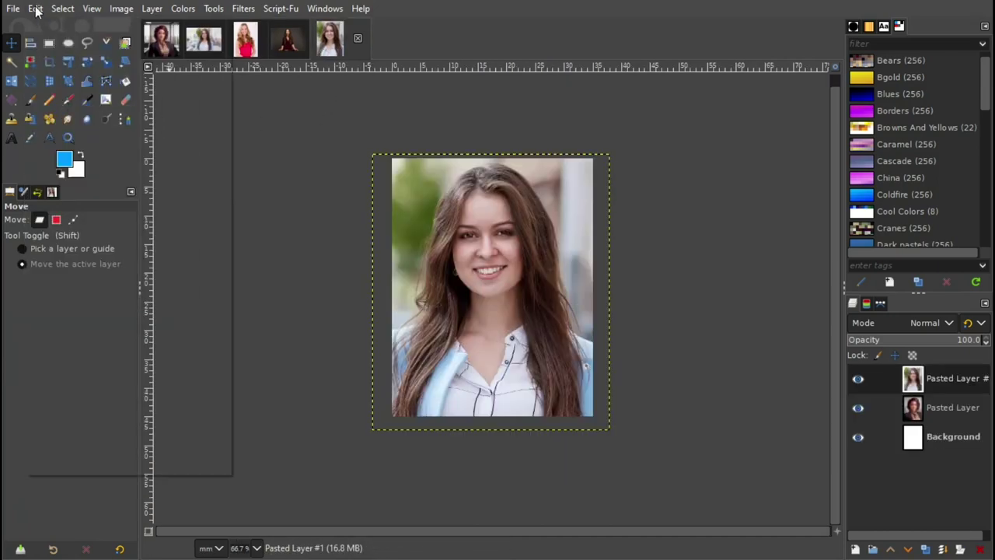
mouse_move(61, 206)
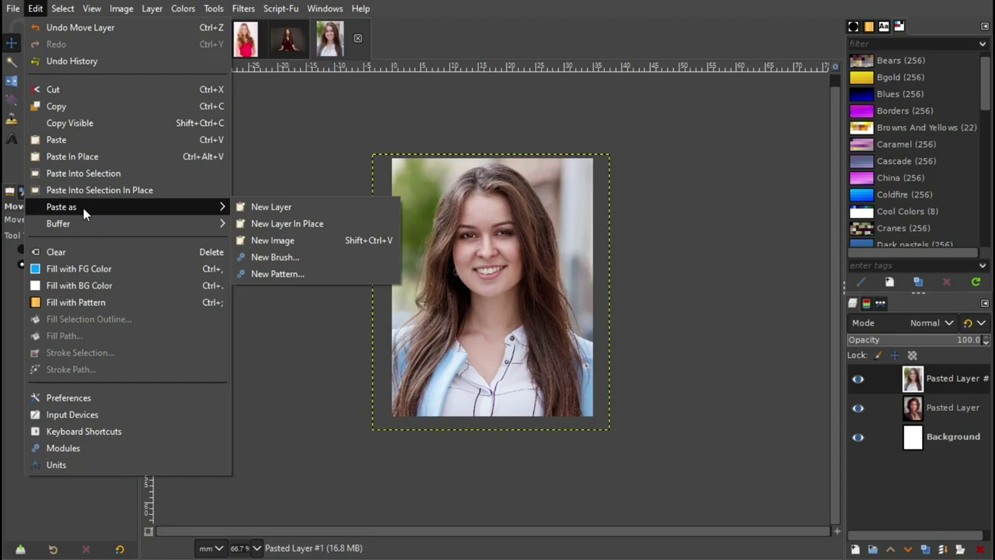
Paste the copied red-top crop as a new layer and scale it to passport size.
click(262, 208)
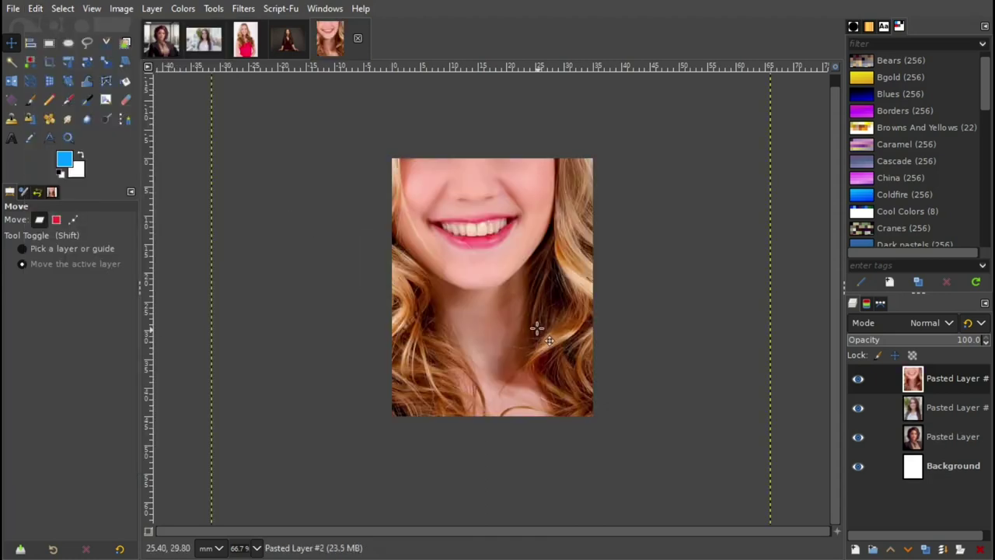
ctrl+scroll(536, 332, down, 2)
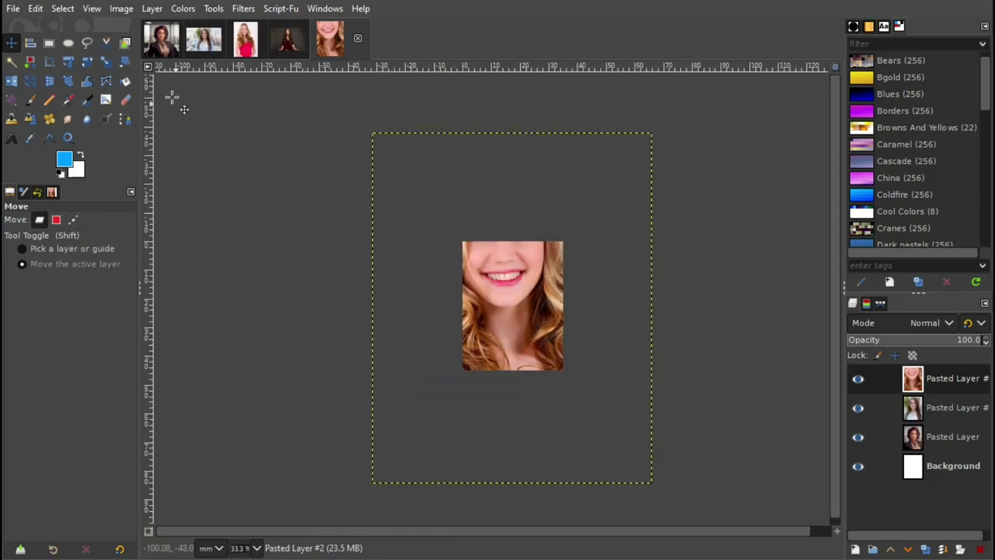
click(106, 62)
click(531, 325)
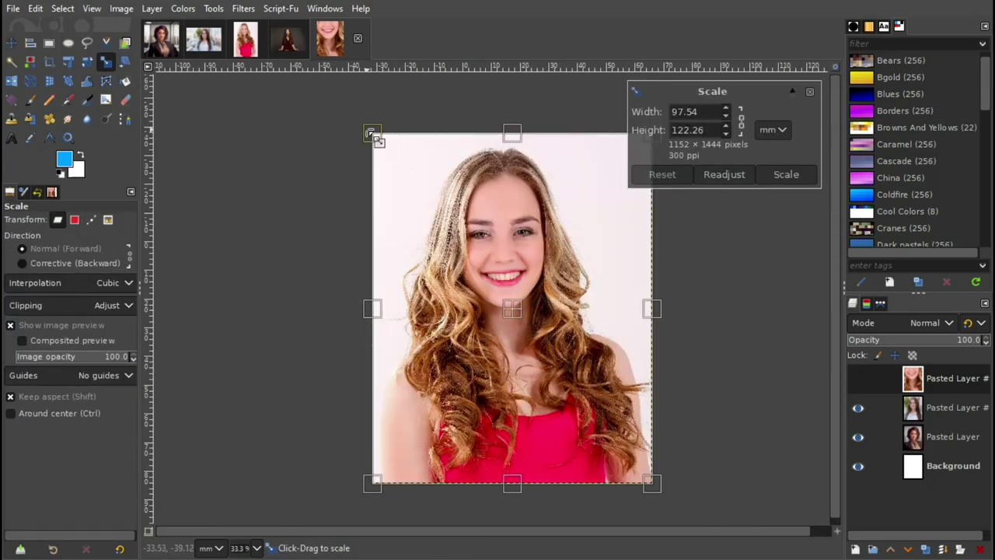
click(786, 175)
Nudge the scaled red-top photo layer slightly right and down.
ctrl+scroll(568, 304, up, 1)
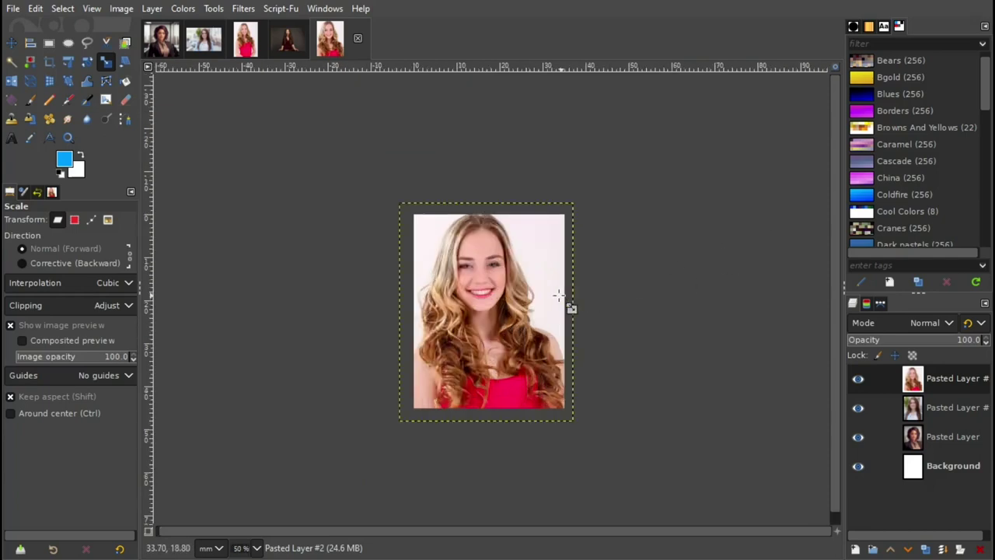
ctrl+scroll(566, 306, up, 2)
ctrl+scroll(567, 306, down, 1)
key(m)
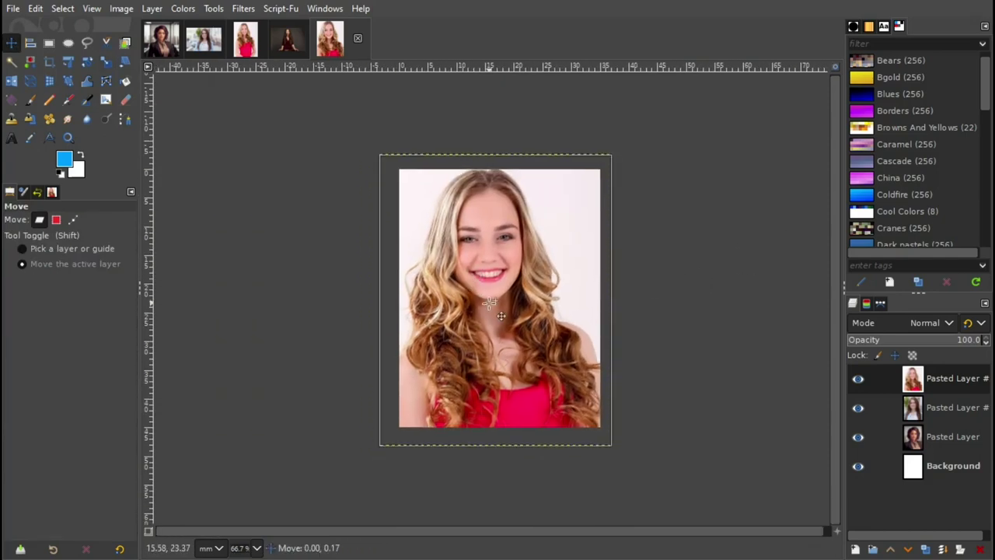
drag(469, 279, 504, 319)
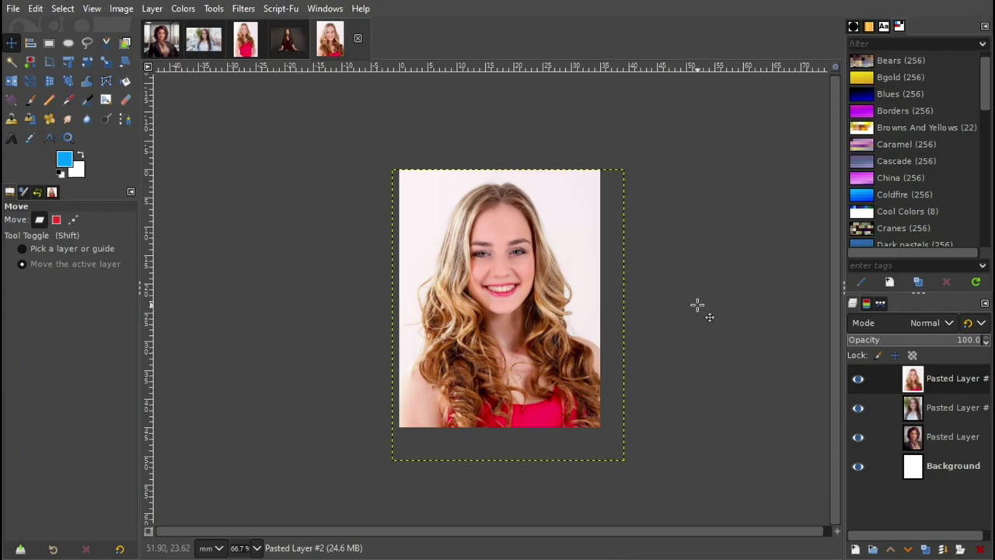
Hide and re-show the three pasted photo layers to compare them.
click(858, 380)
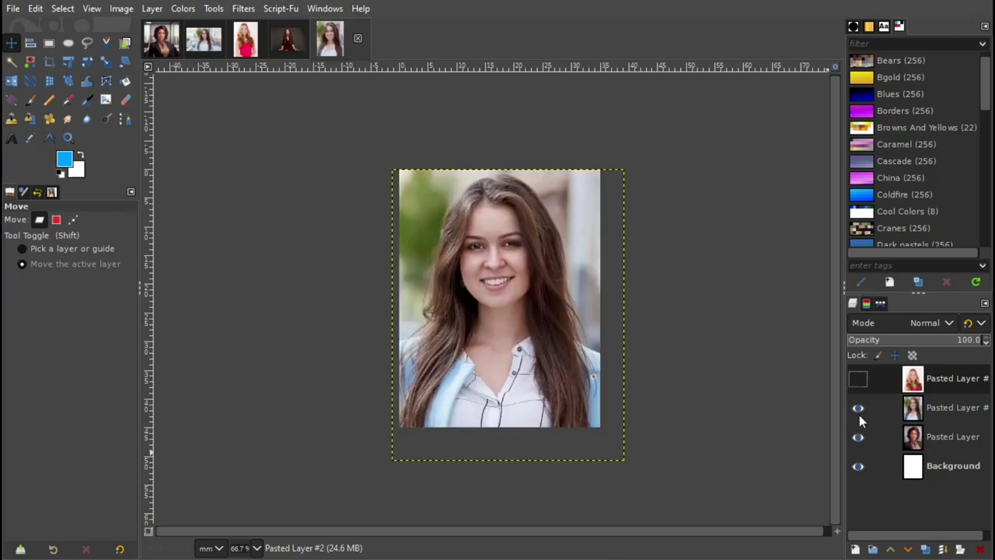
click(859, 407)
click(858, 436)
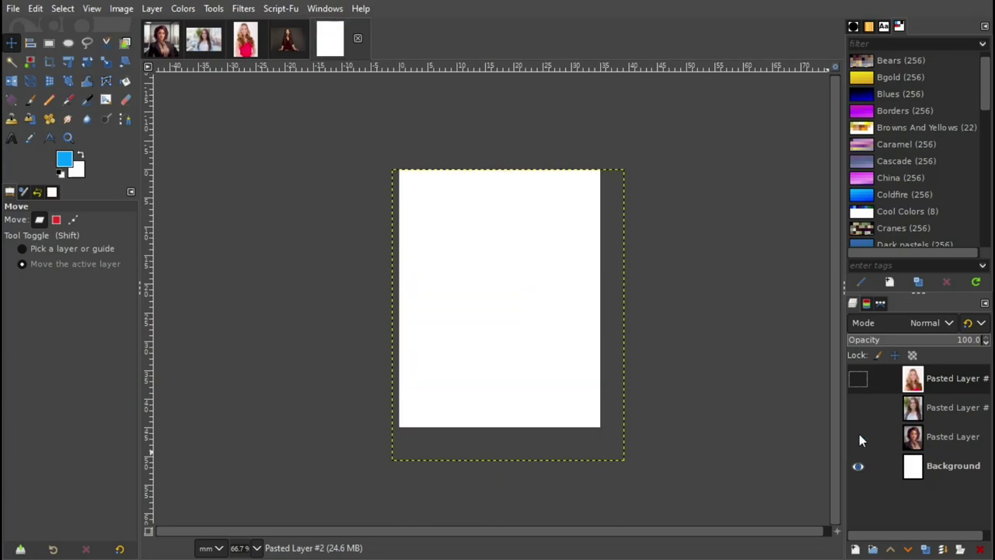
click(858, 437)
click(858, 409)
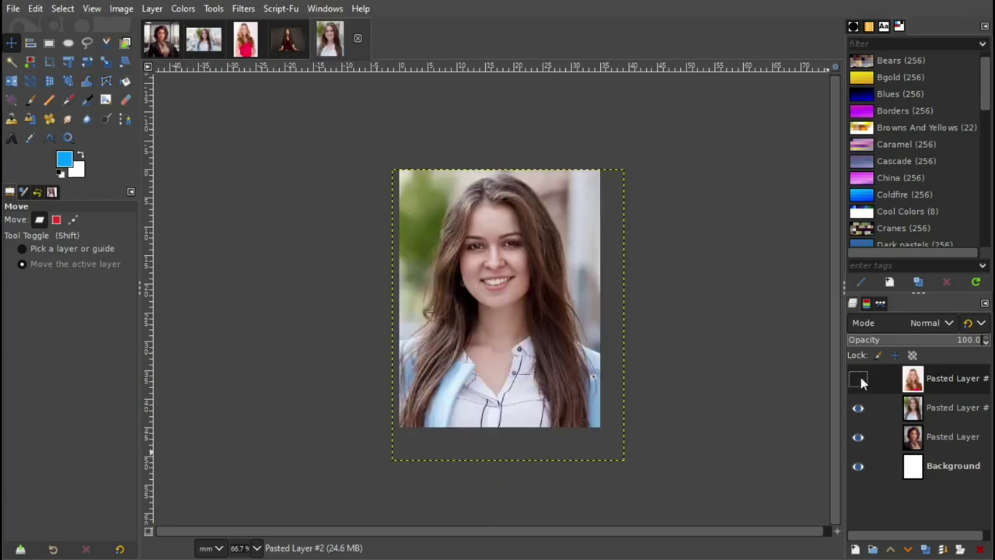
click(858, 379)
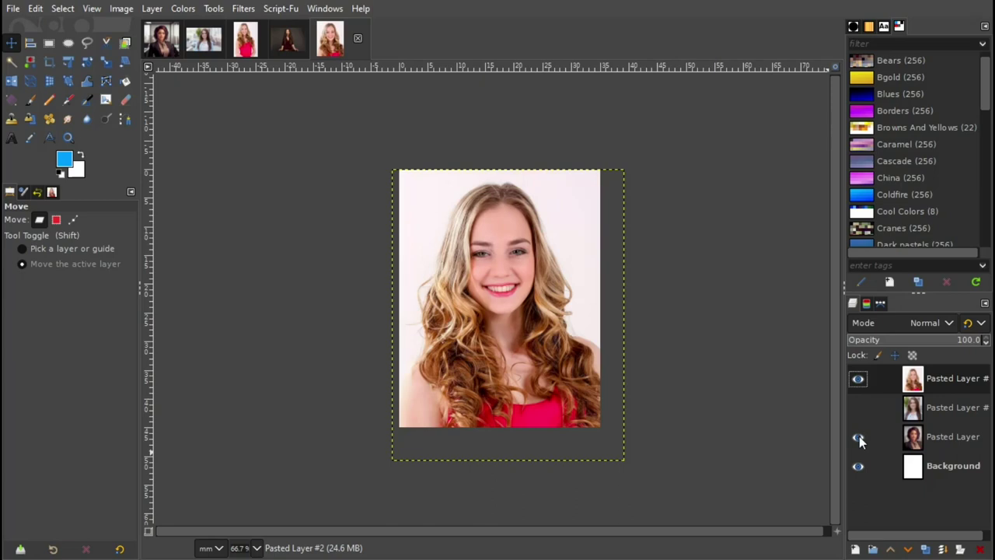
Toggle layer visibility again, ending with the top blonde photo layer hidden.
click(860, 389)
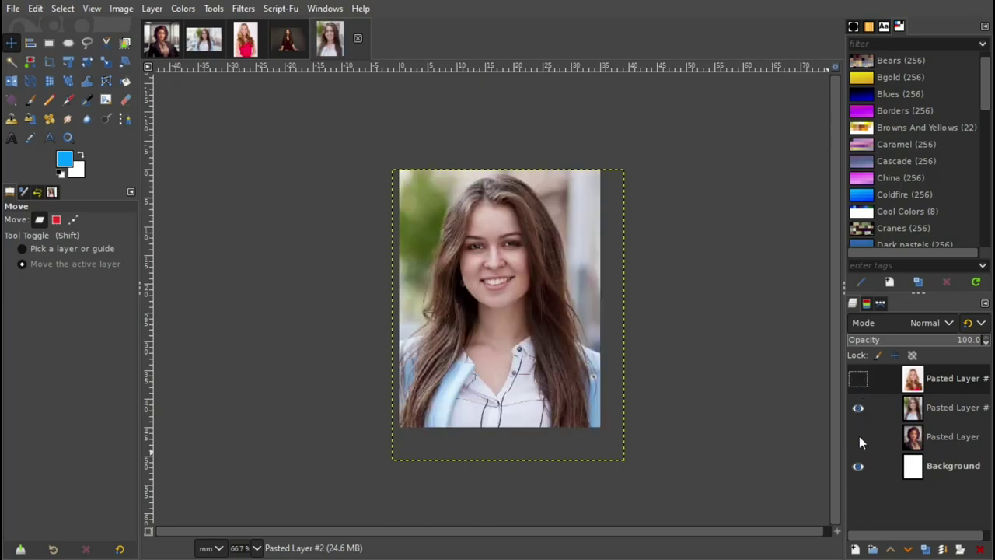
click(858, 409)
click(858, 436)
click(858, 408)
click(859, 379)
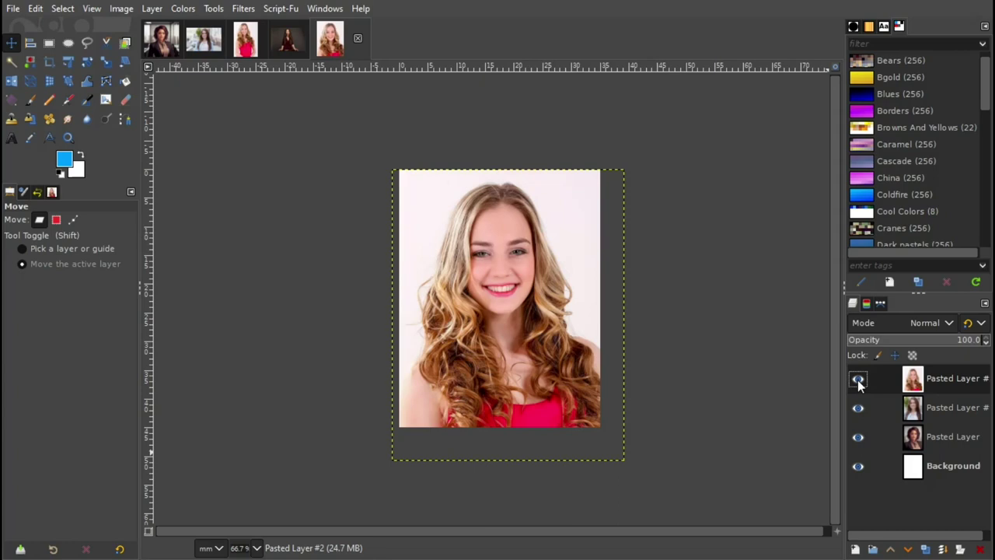
click(858, 379)
click(858, 378)
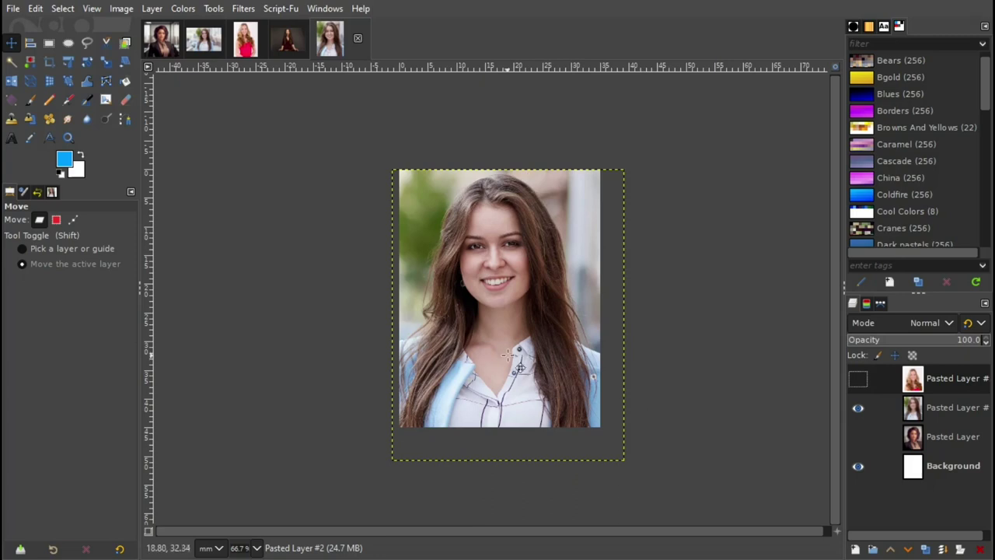
Flatten all layers into one Background layer with Image > Flatten Image.
click(122, 9)
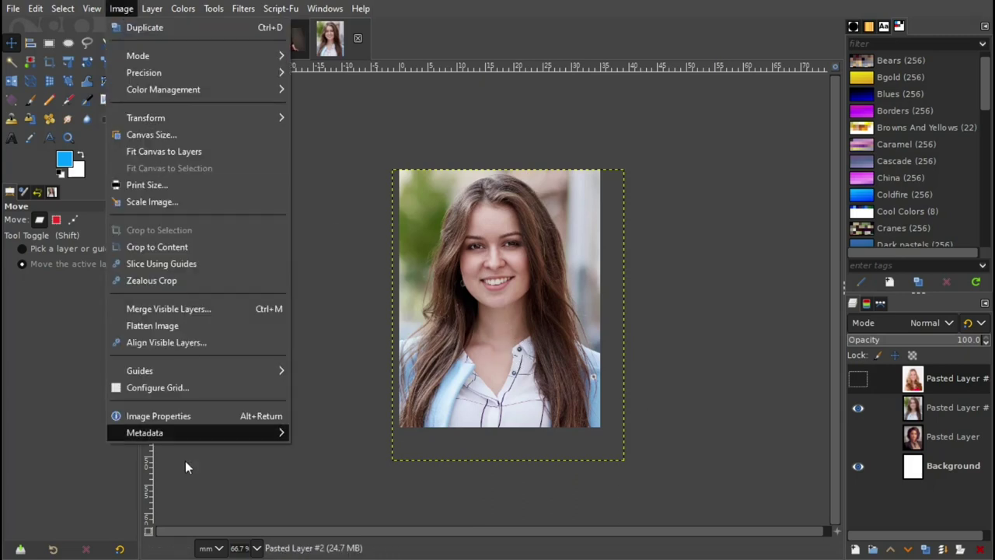
click(170, 326)
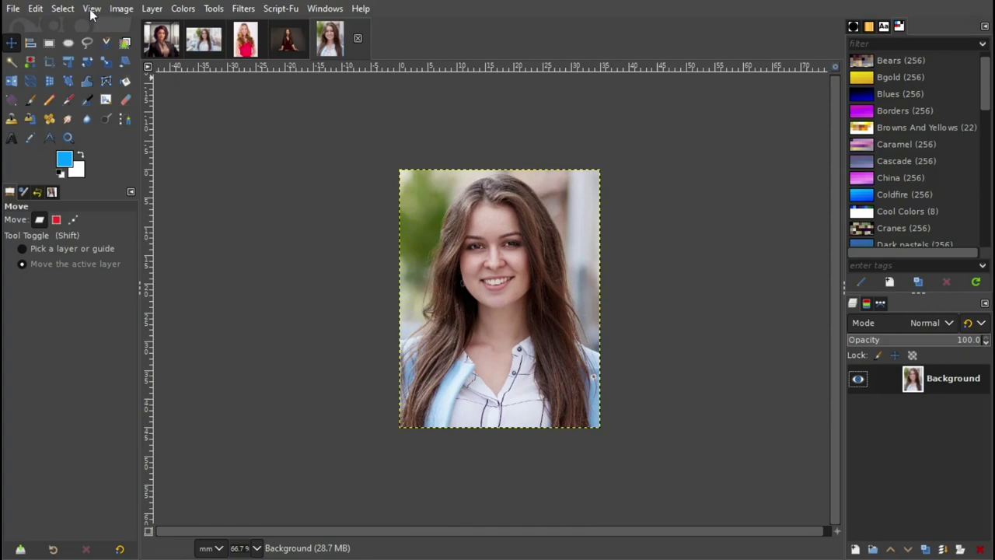
Select the whole image, then shrink the selection by 1.20 mm.
click(62, 8)
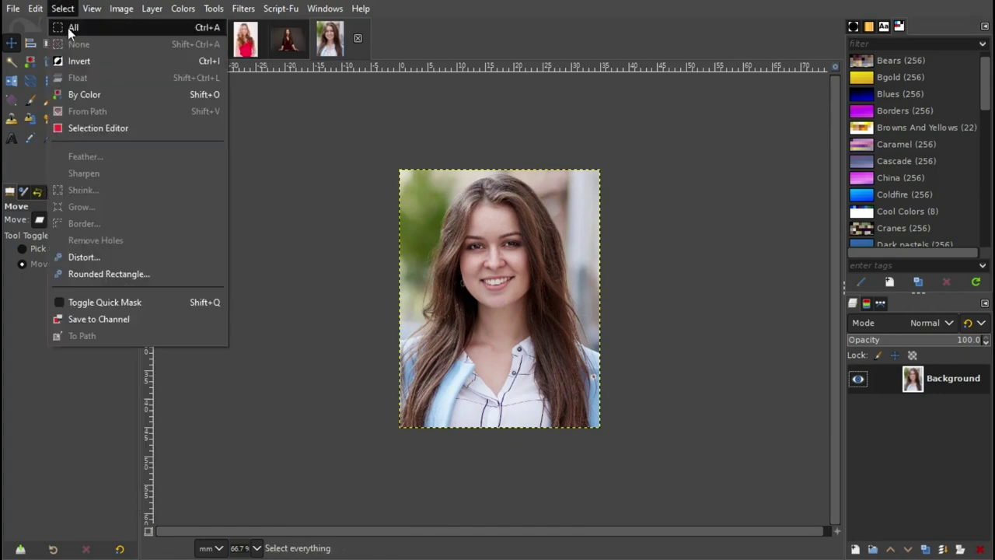
click(68, 27)
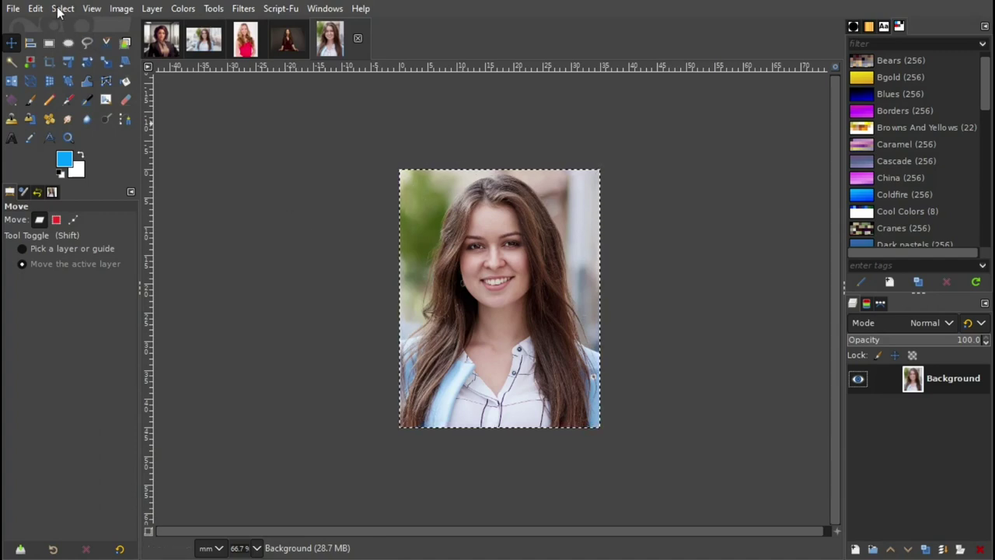
click(62, 8)
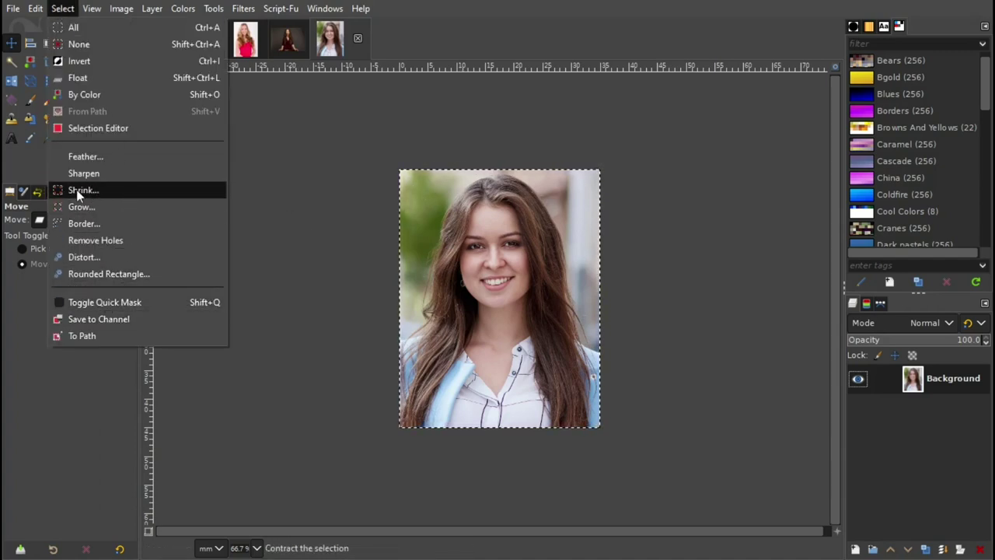
click(129, 191)
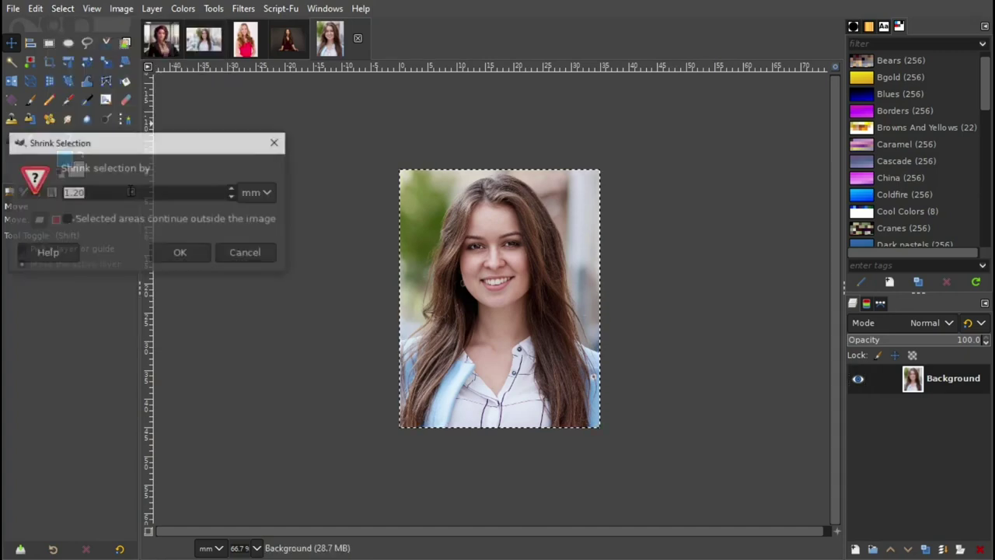
mouse_move(189, 147)
mouse_down()
mouse_move(257, 133)
mouse_move(257, 206)
mouse_up()
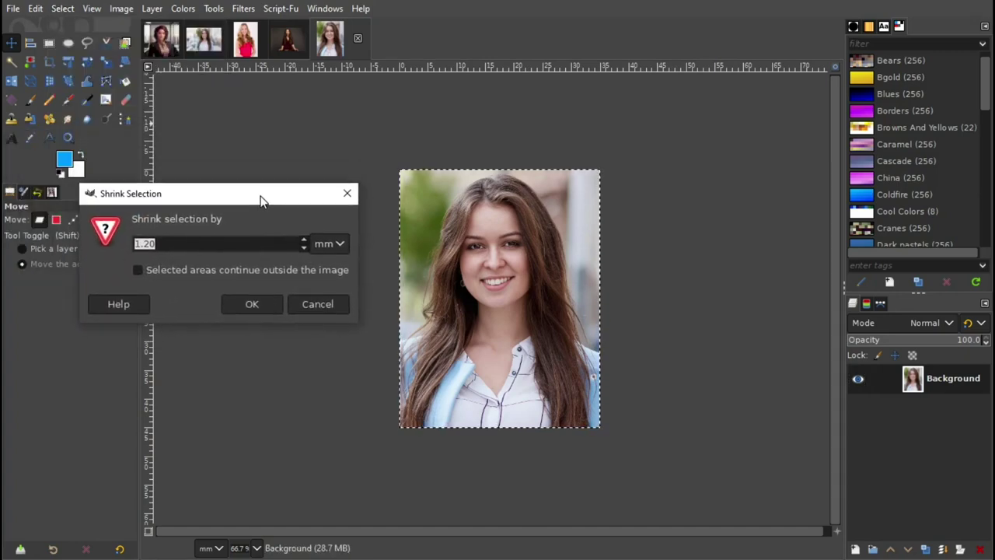
click(344, 254)
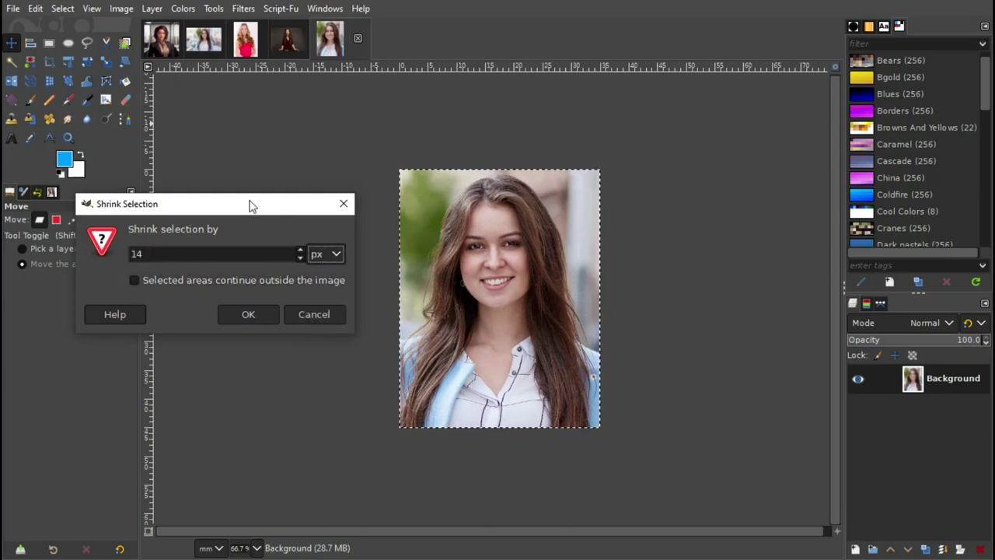
click(314, 254)
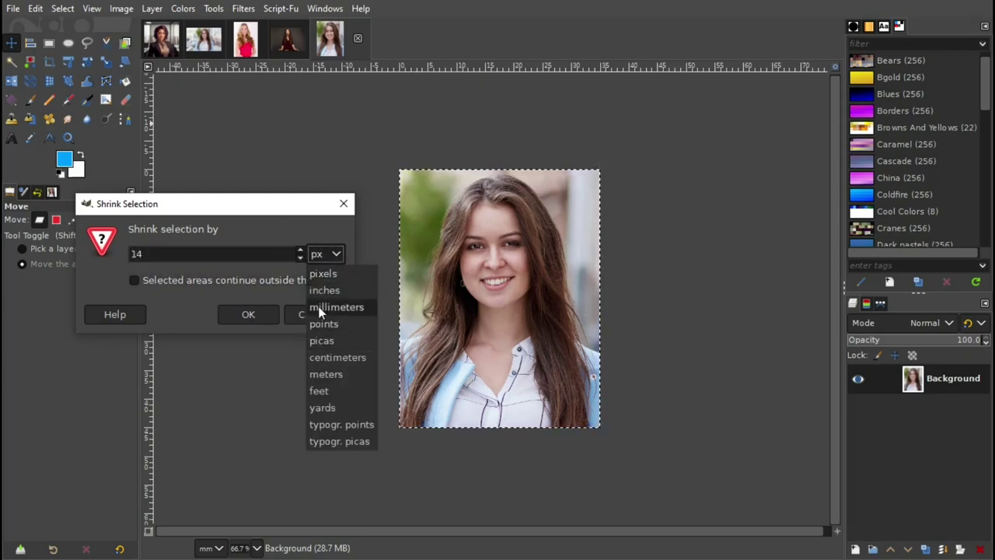
click(321, 308)
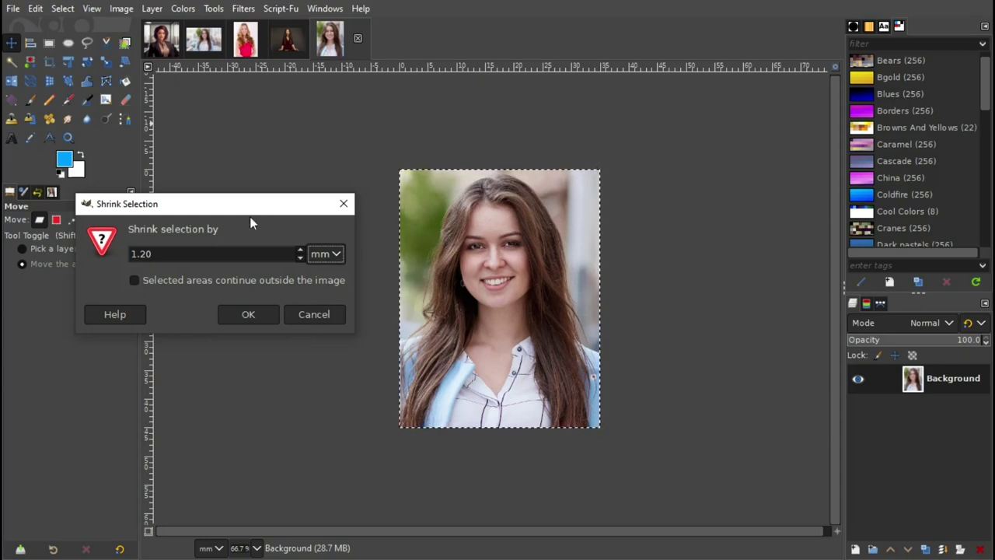
double_click(189, 252)
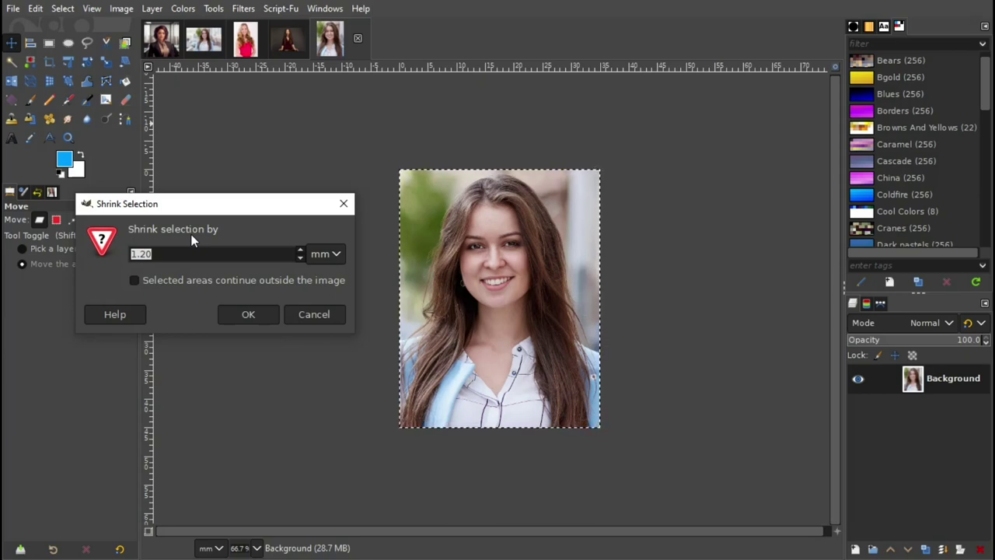
click(258, 316)
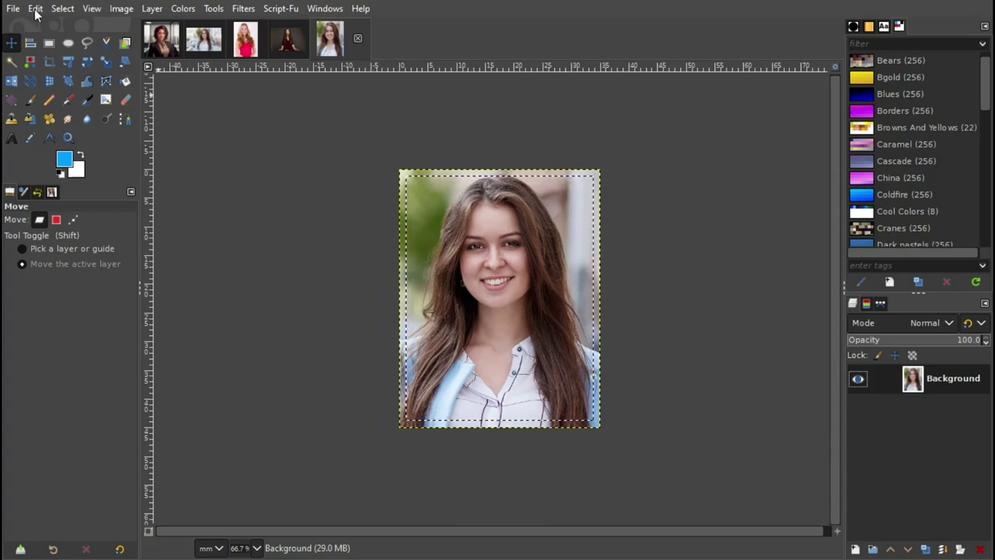
click(36, 10)
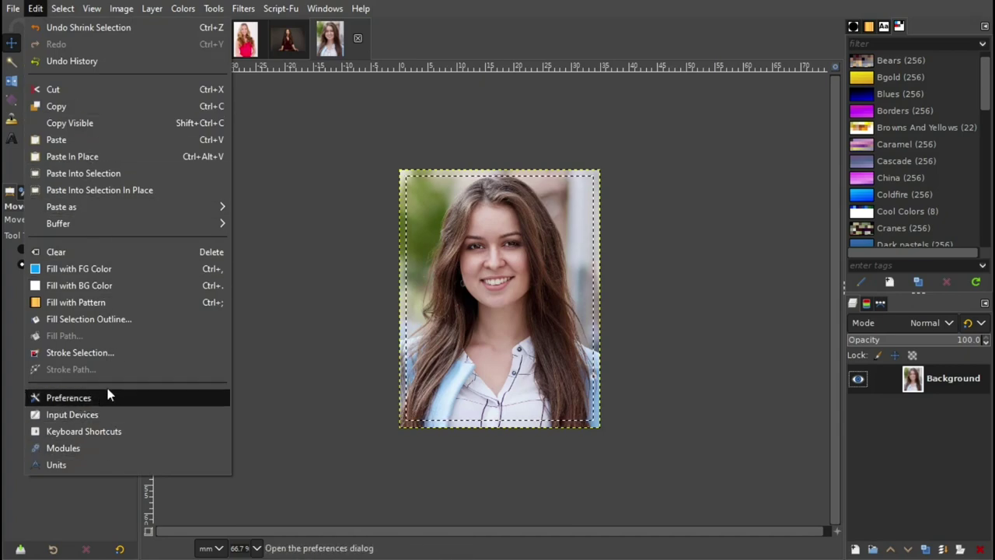
click(105, 353)
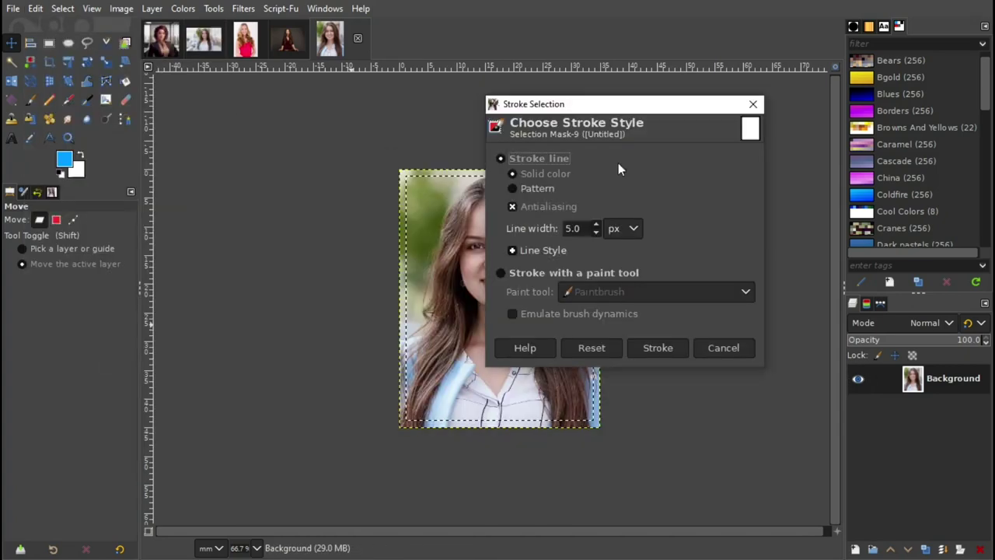
drag(588, 104, 640, 89)
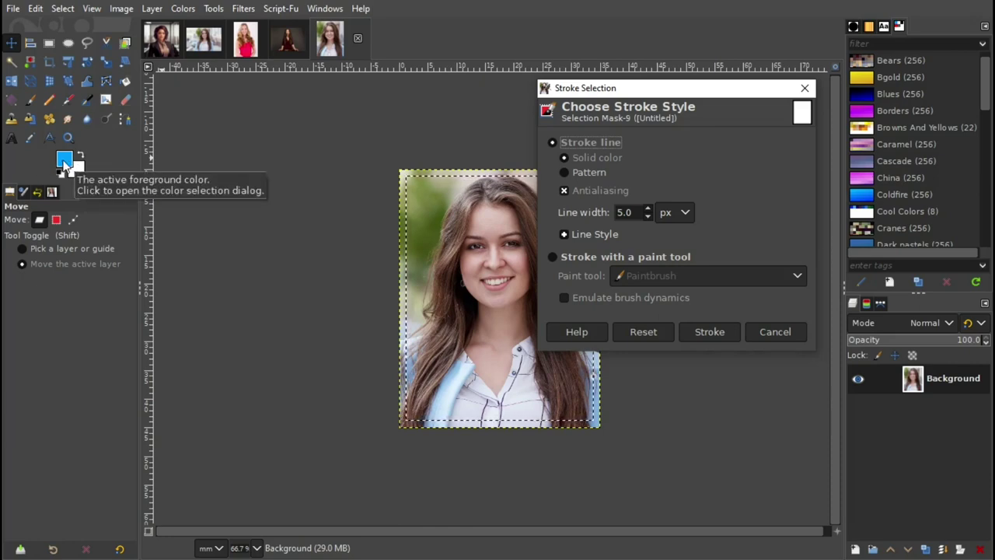
Cancel the pending stroke and set the foreground colour to black (000000).
click(772, 332)
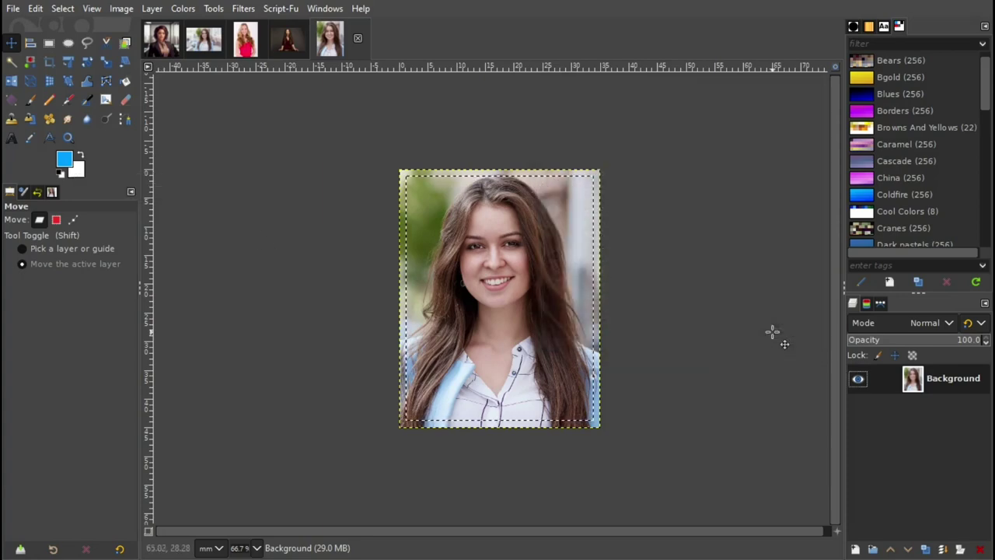
click(65, 160)
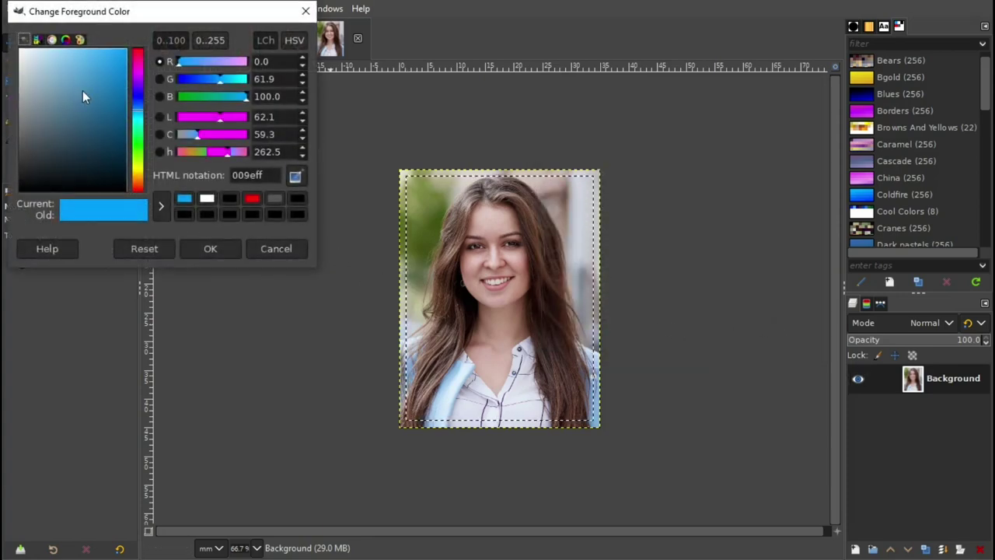
drag(86, 95, 4, 249)
click(210, 248)
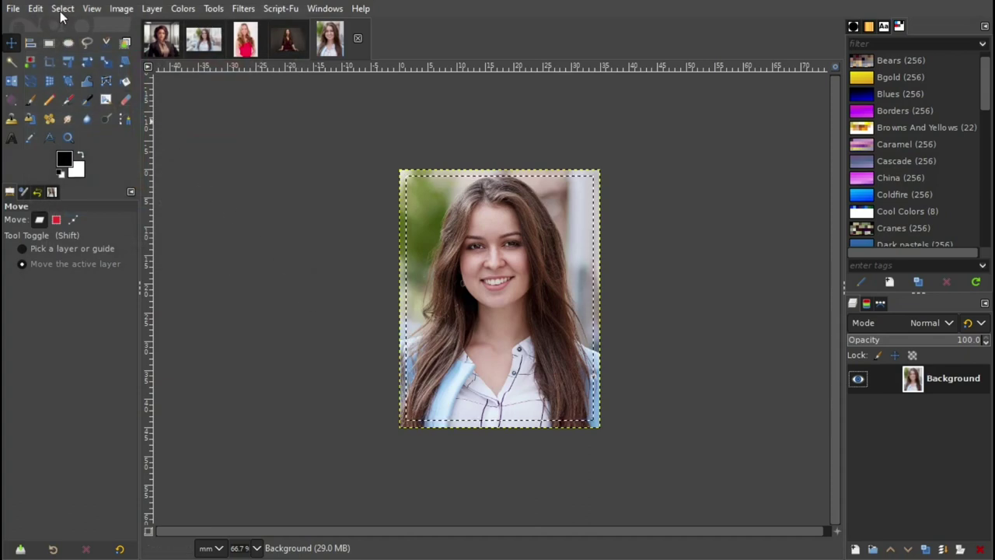
Stroke the selection with a 5.0 px solid black line.
click(36, 8)
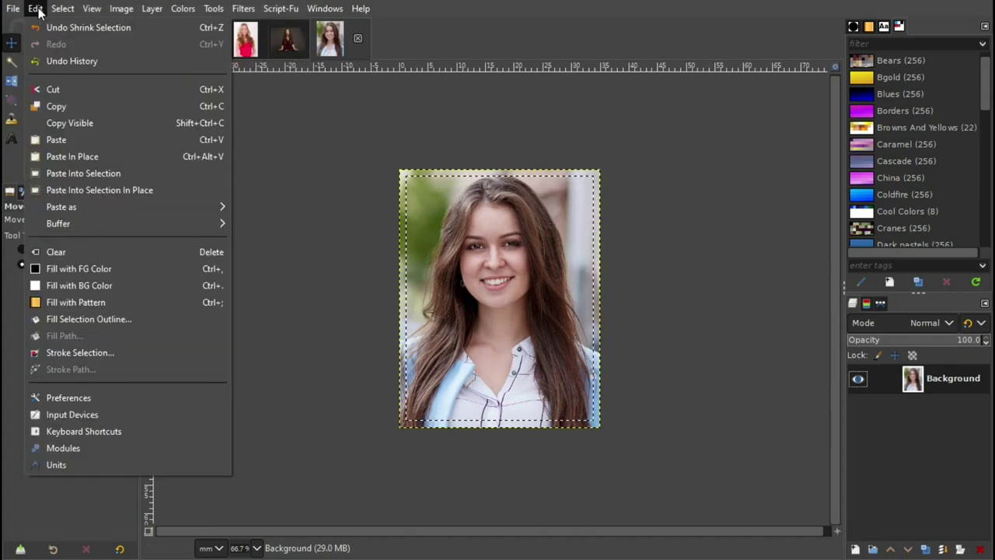
click(100, 351)
drag(476, 164, 762, 74)
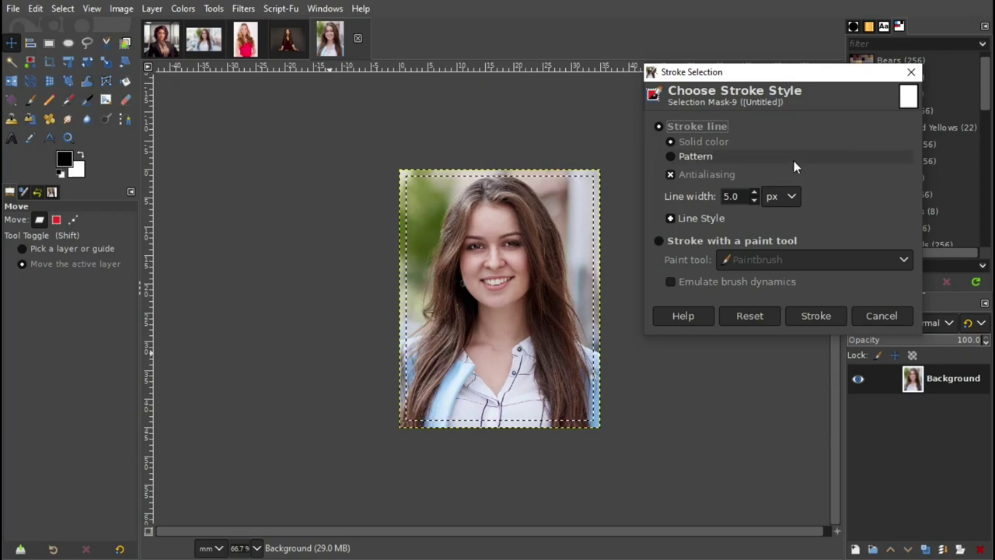
click(815, 317)
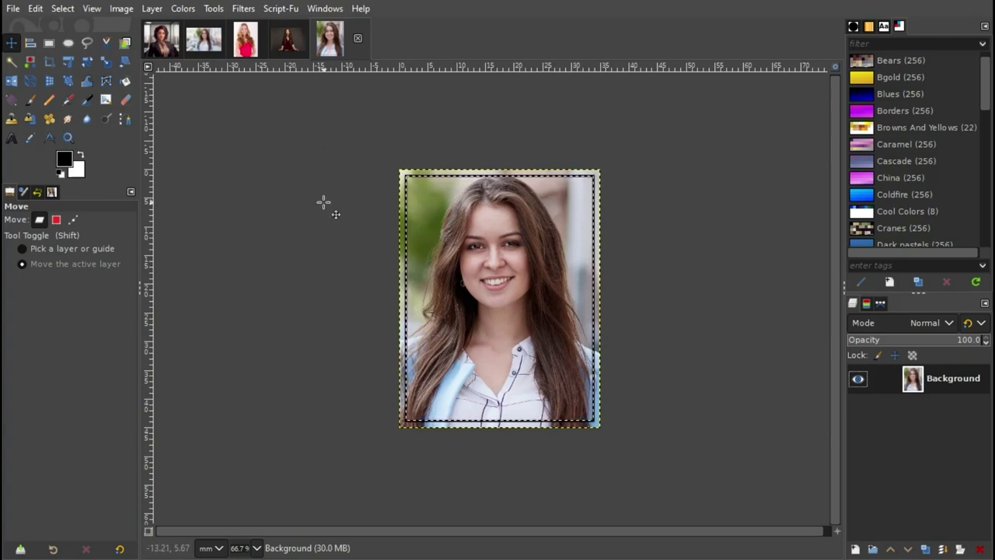
Invert the selection, fill the edge strip with white, then select none.
click(63, 10)
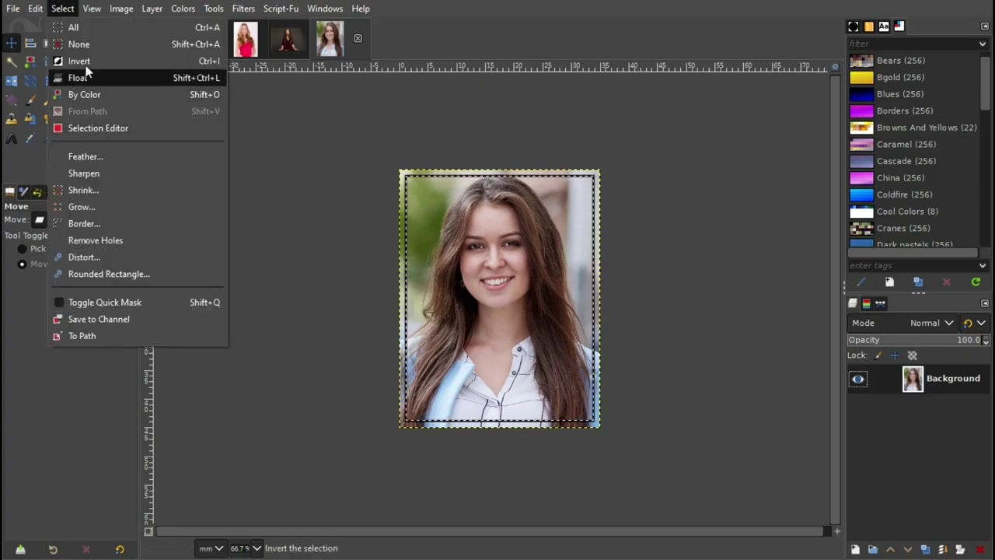
click(115, 63)
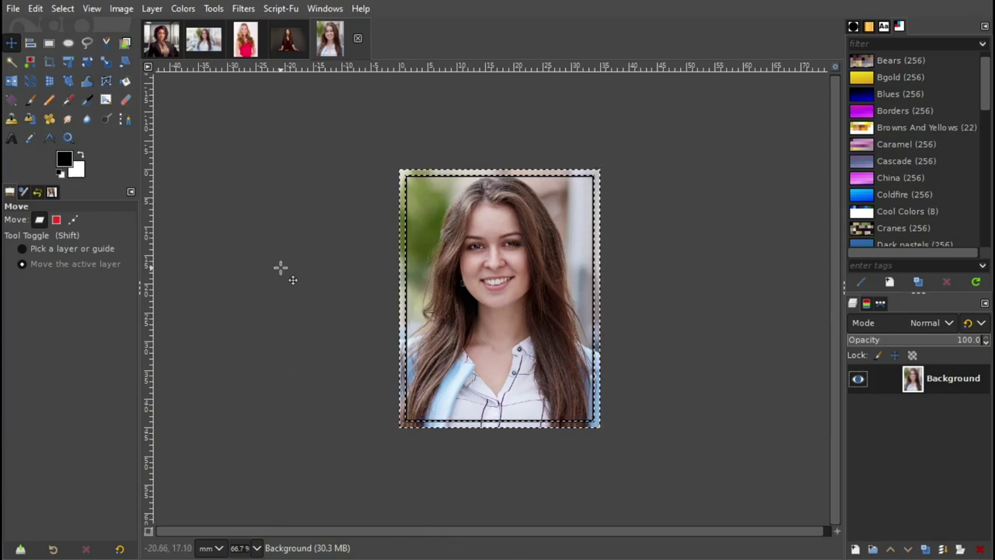
click(35, 10)
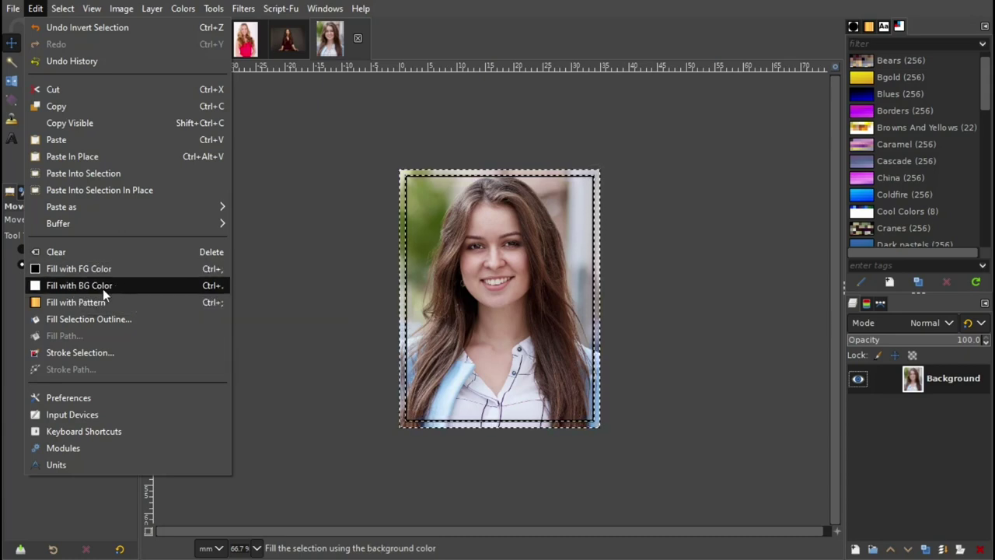
click(123, 287)
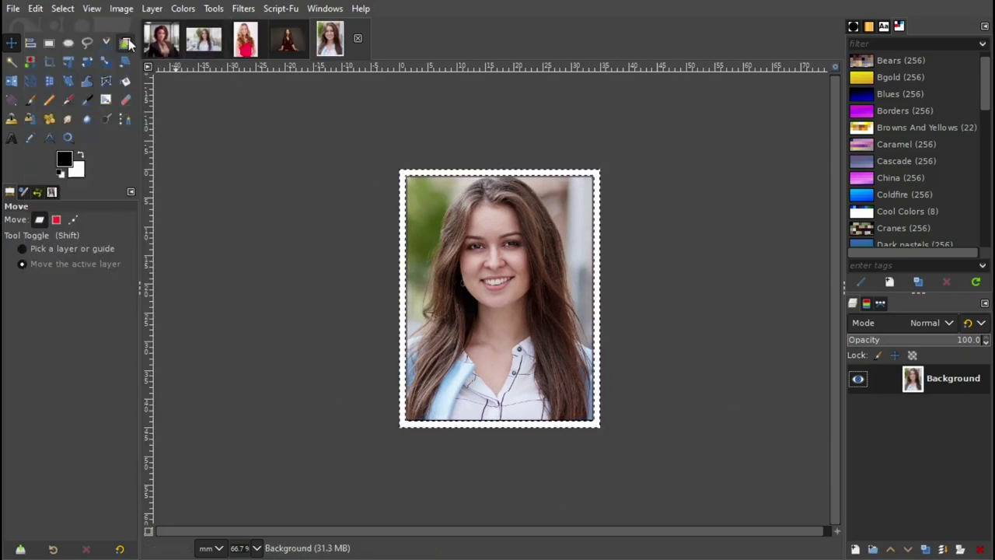
click(63, 9)
click(93, 44)
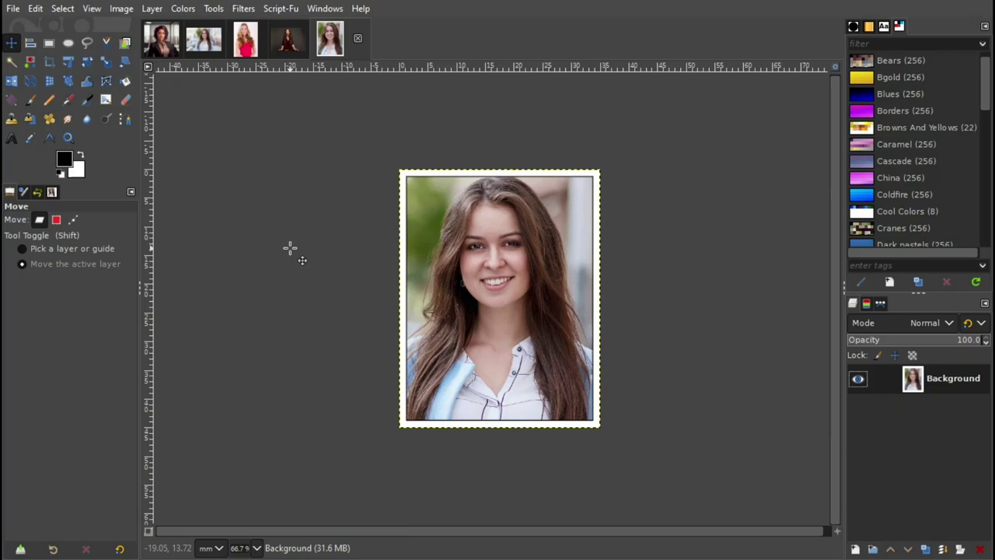
click(12, 12)
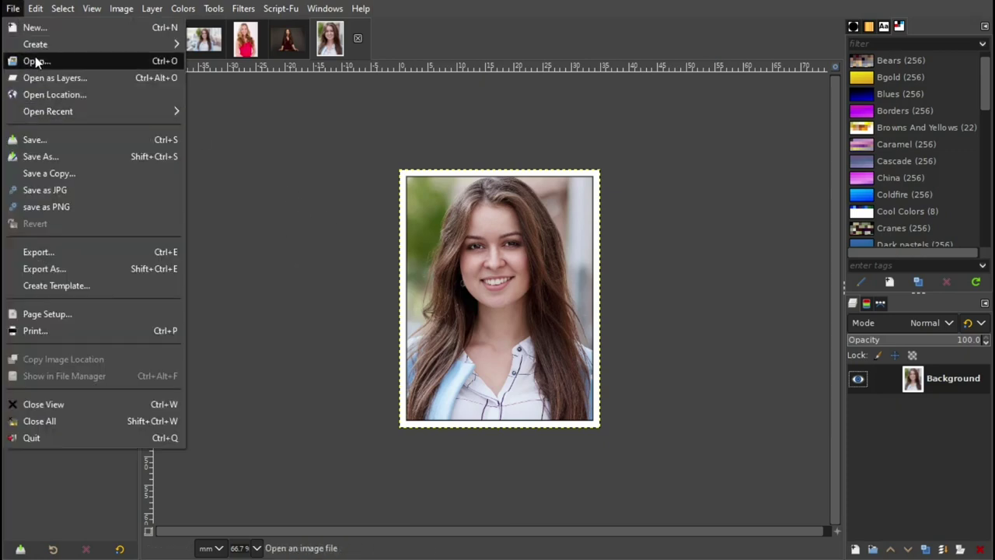
click(31, 26)
drag(507, 30, 476, 105)
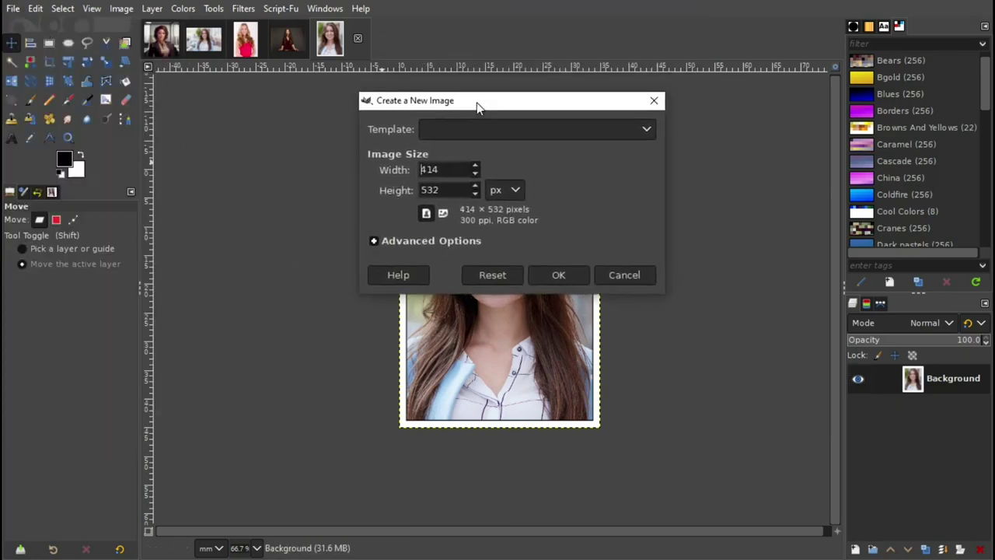
click(546, 128)
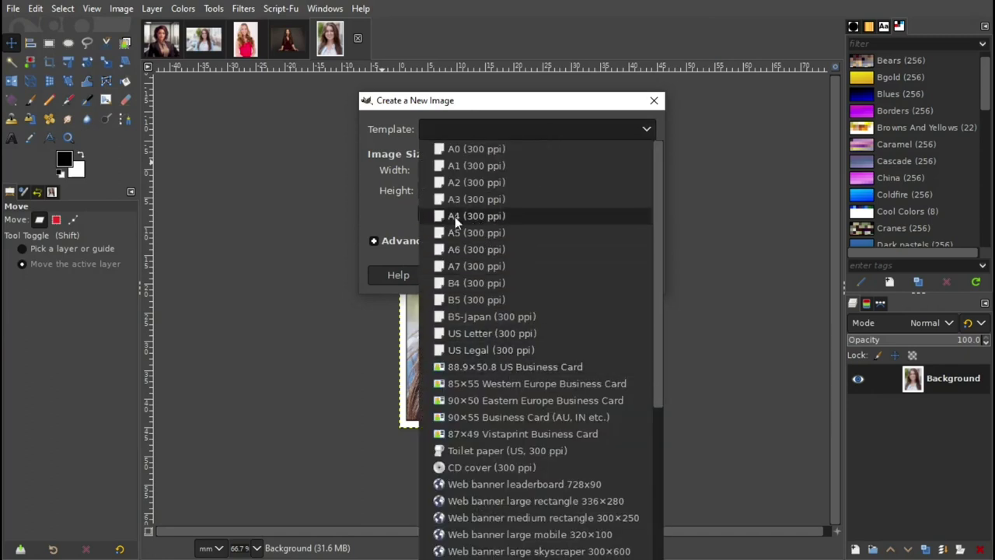
click(498, 216)
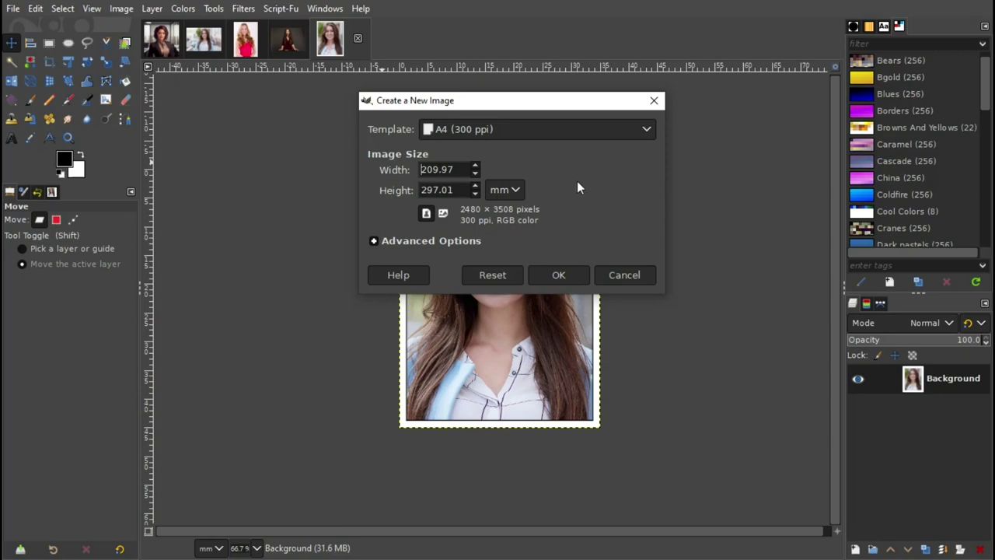
click(638, 275)
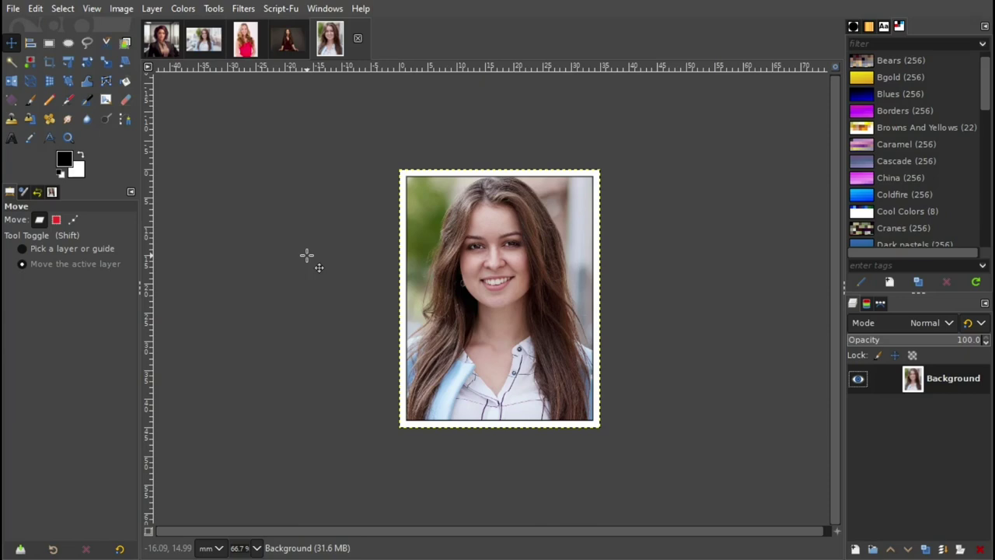
scroll(698, 360, right, 1)
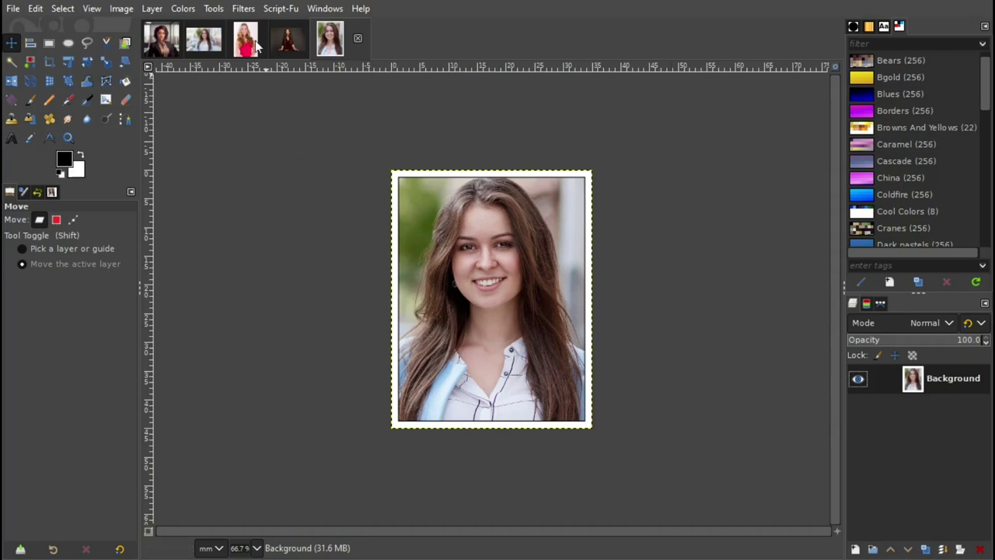
Open the Tile filter and enter width 175 and height 270.
click(244, 9)
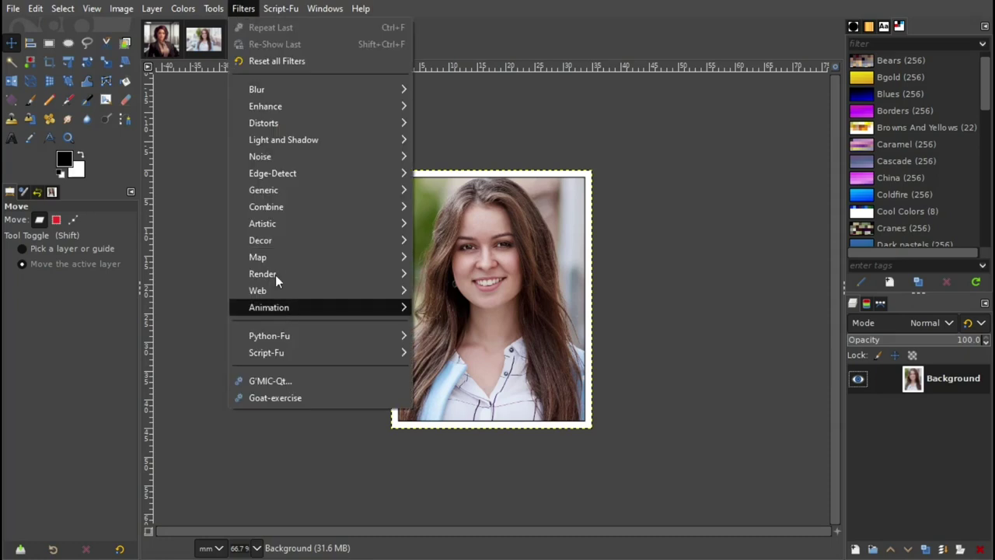
mouse_move(258, 257)
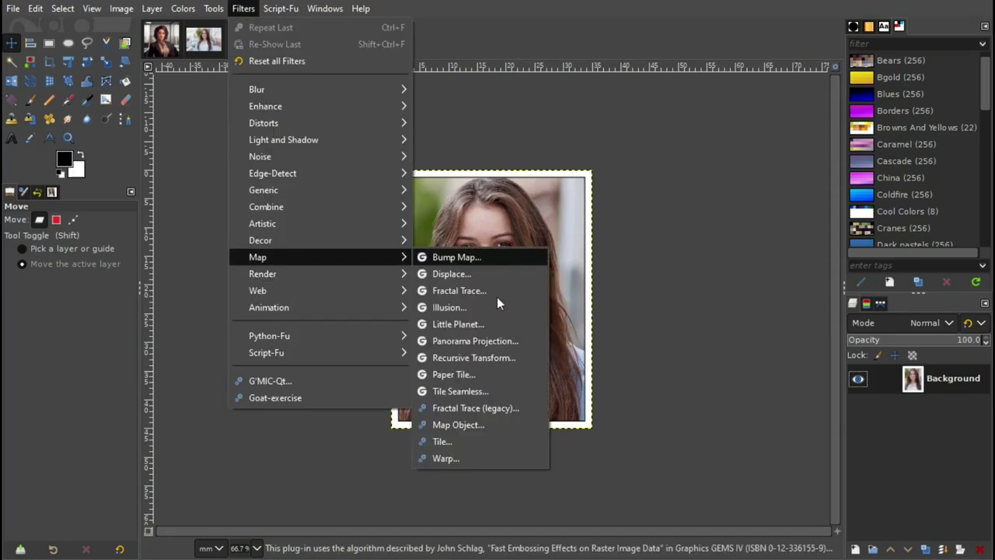
click(512, 441)
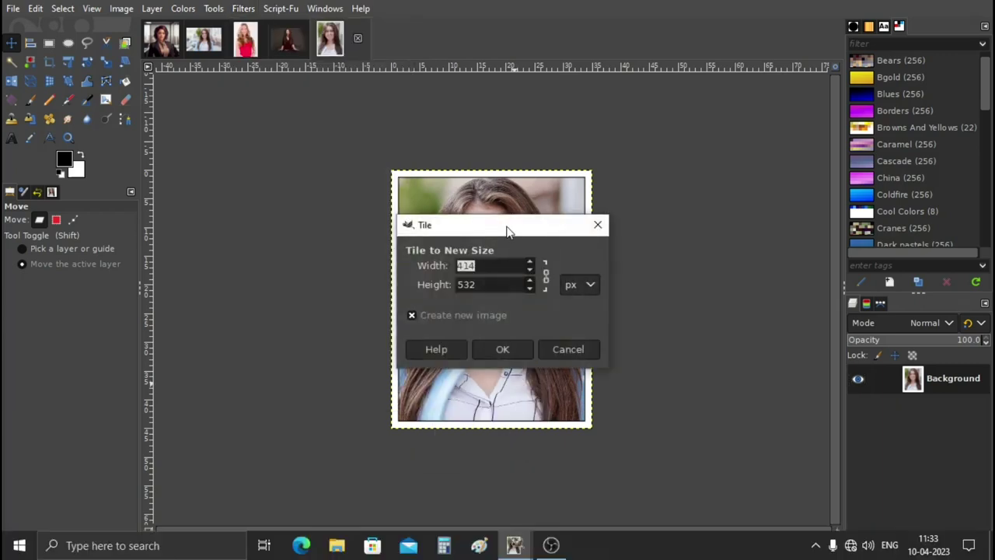
drag(506, 226, 758, 142)
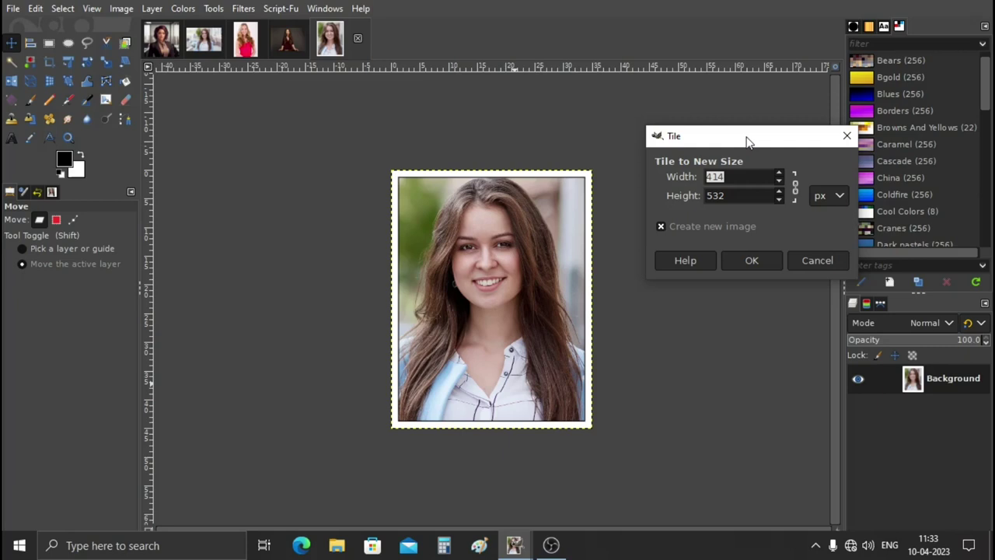
text(17)
text(5)
key(Tab)
text(270)
Switch tile units to mm, re-enter 175 × 270, and create the new tiled image.
click(832, 197)
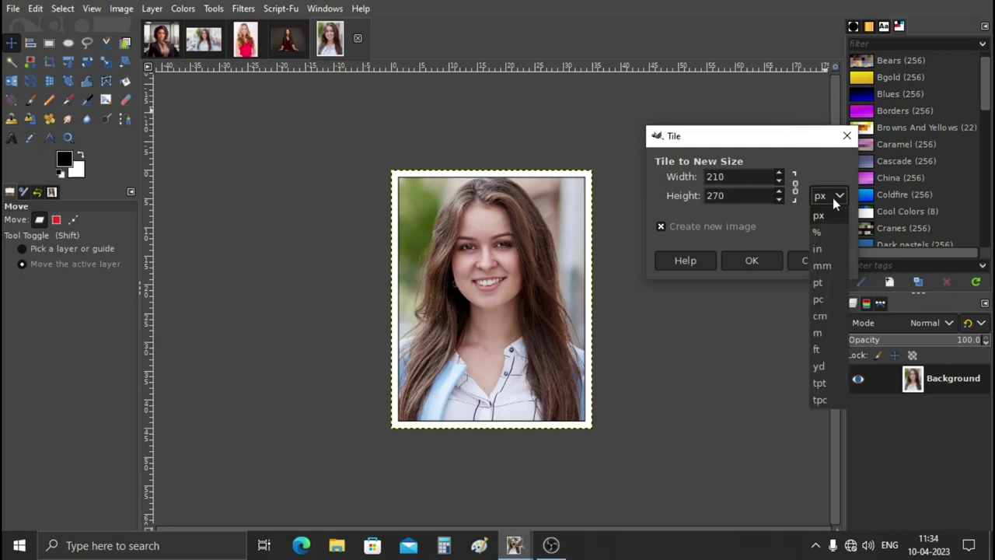
click(823, 268)
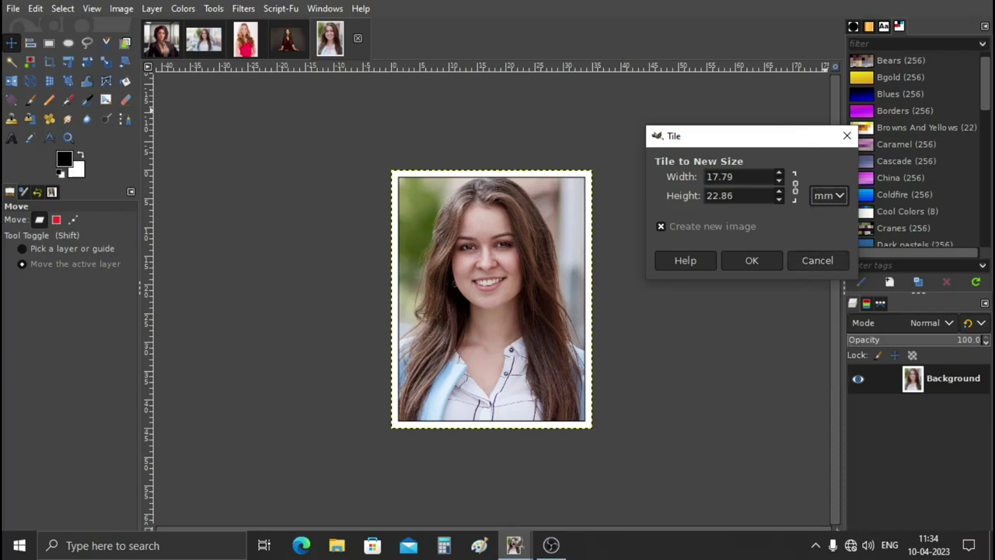
key(shift+Tab)
text(175)
key(Tab)
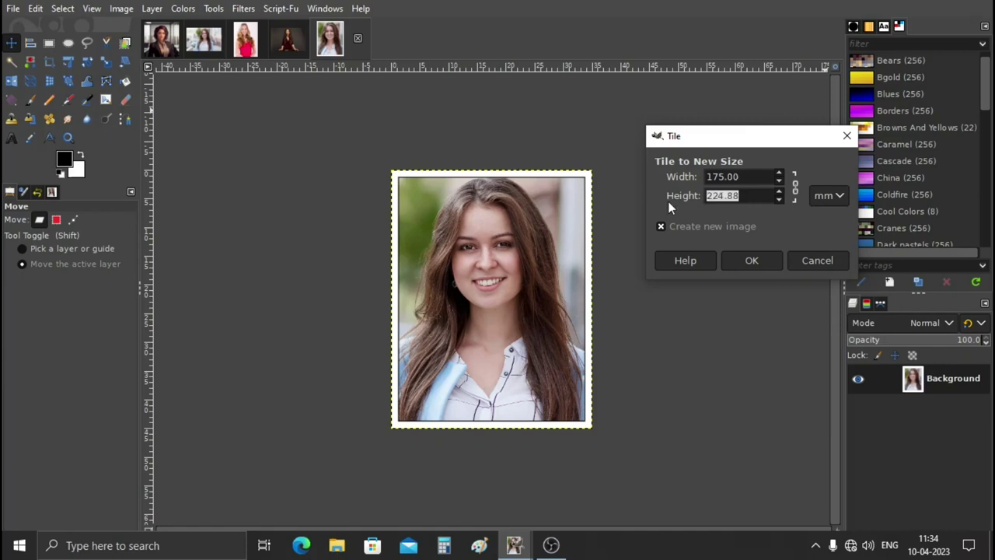
text(270)
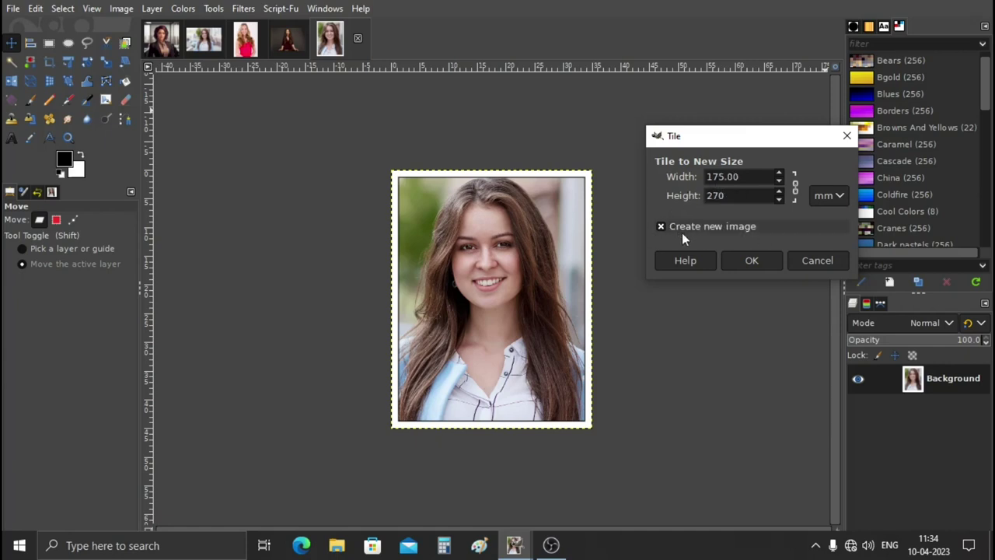
drag(758, 136, 735, 124)
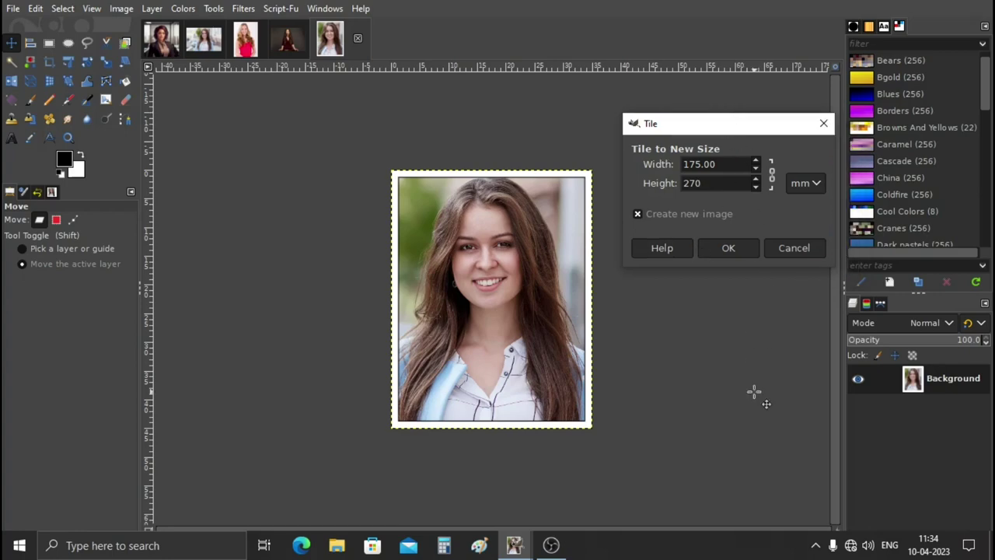
click(728, 248)
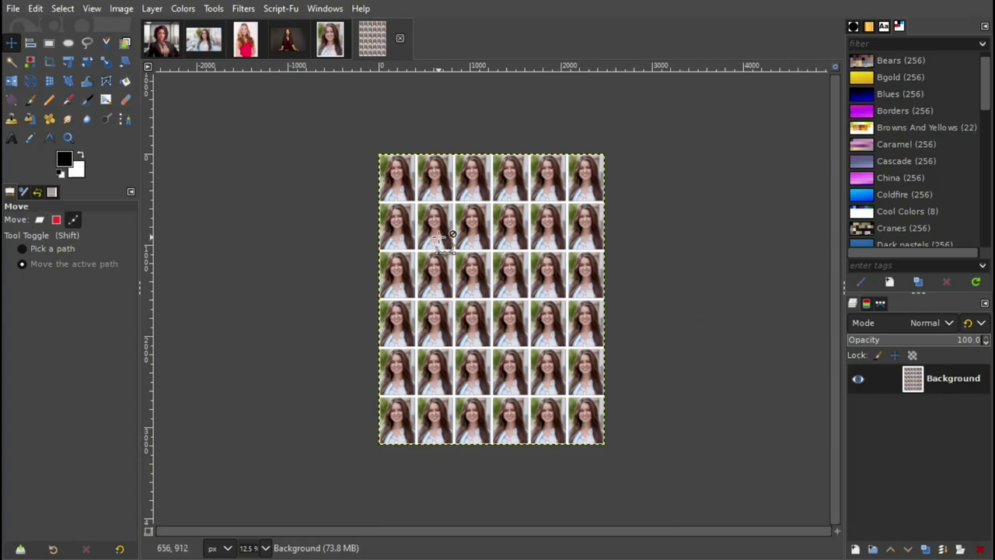
scroll(441, 237, up, 3)
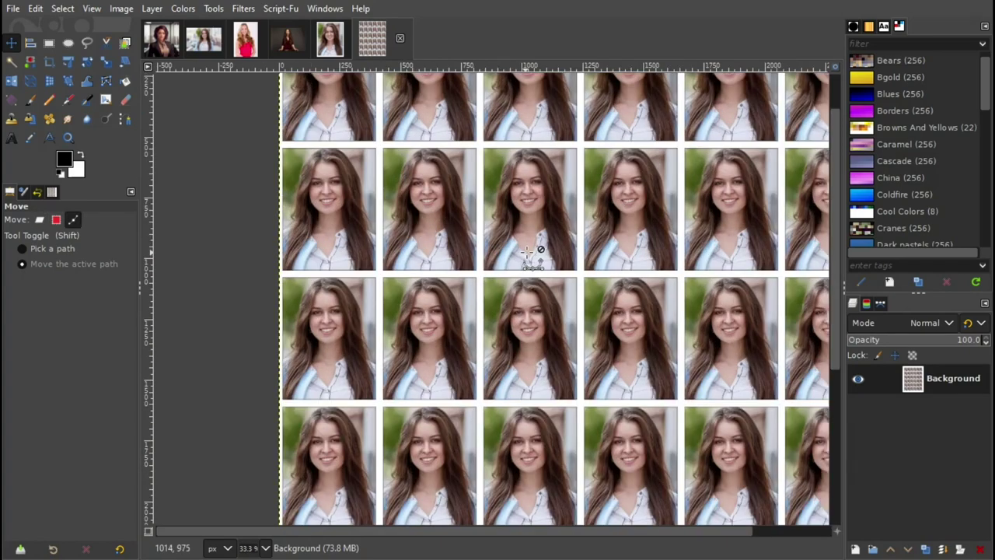
scroll(498, 358, up, 5)
scroll(497, 357, right, 3)
scroll(496, 372, up, 2)
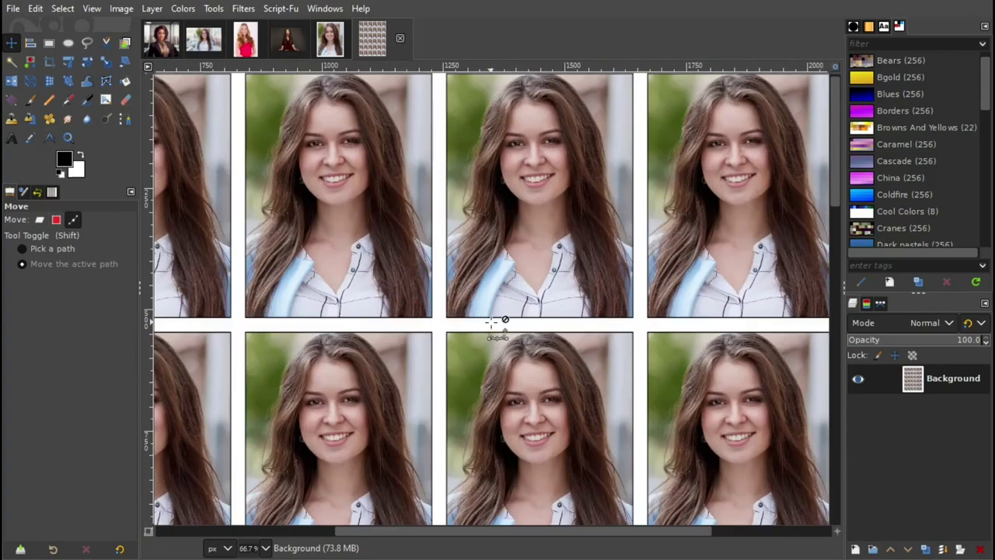
scroll(494, 325, down, 2)
scroll(501, 334, down, 1)
scroll(507, 342, down, 1)
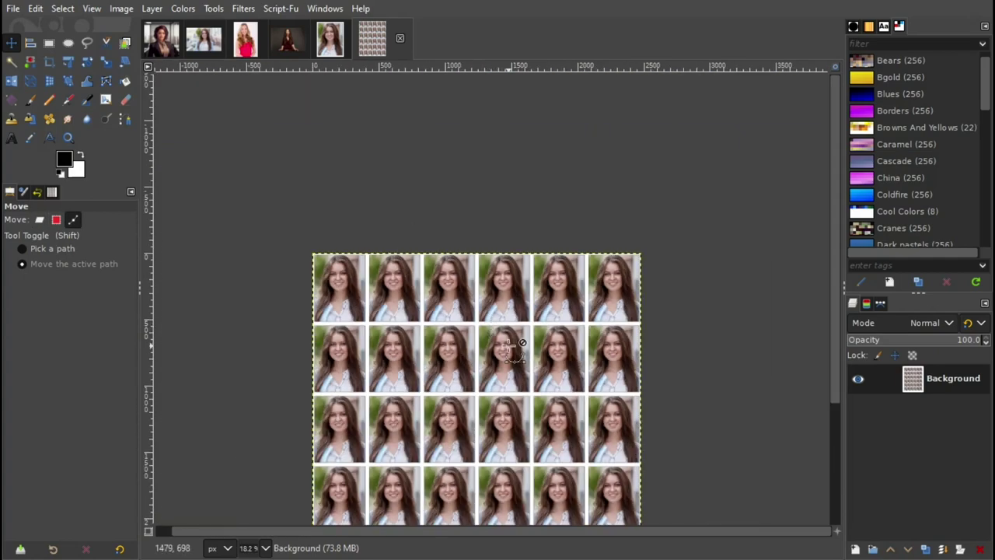
scroll(529, 358, down, 1)
mouse_move(544, 369)
mouse_down()
mouse_move(510, 309)
mouse_move(482, 317)
mouse_up()
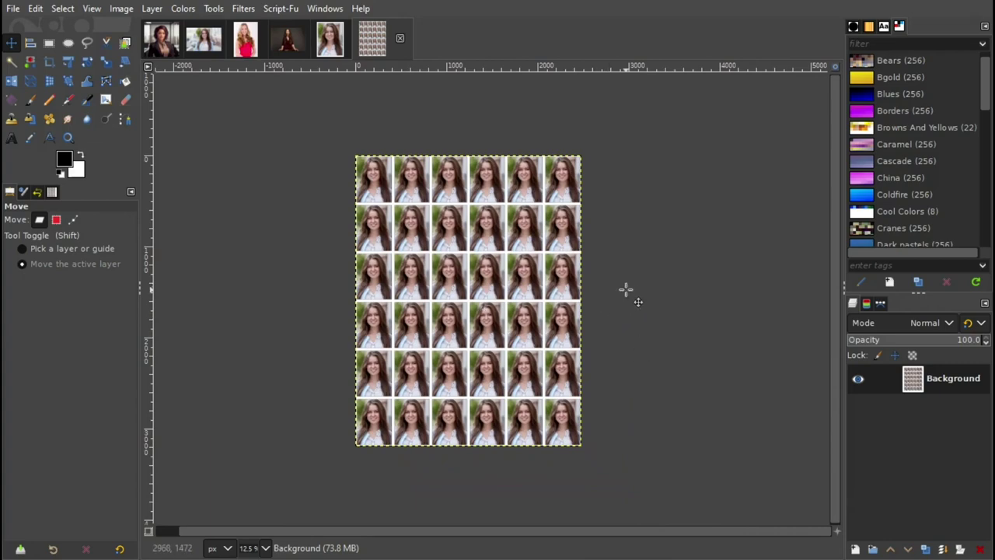
Create a new A4 (300 ppi) image filled with White, then return to the tiled photo grid.
click(13, 9)
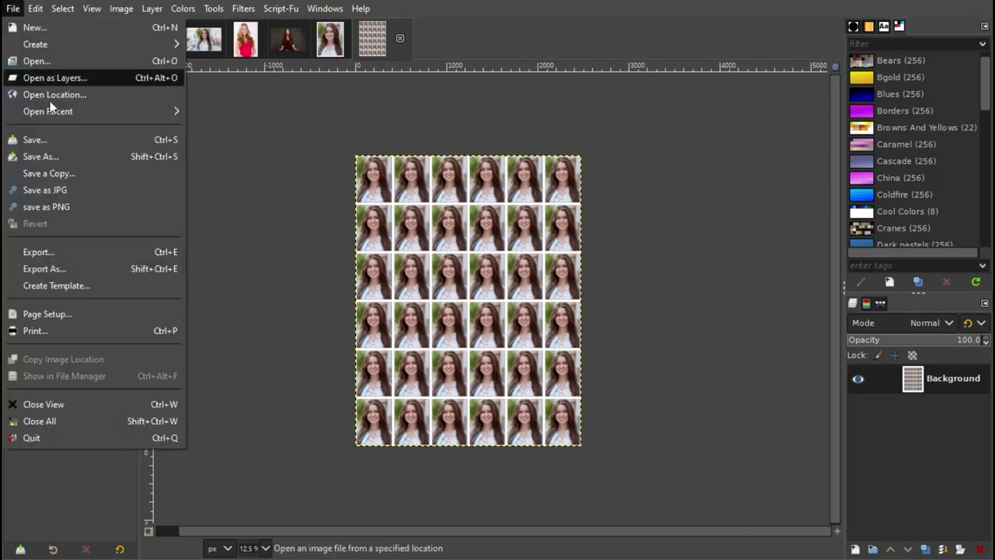
click(35, 27)
click(531, 130)
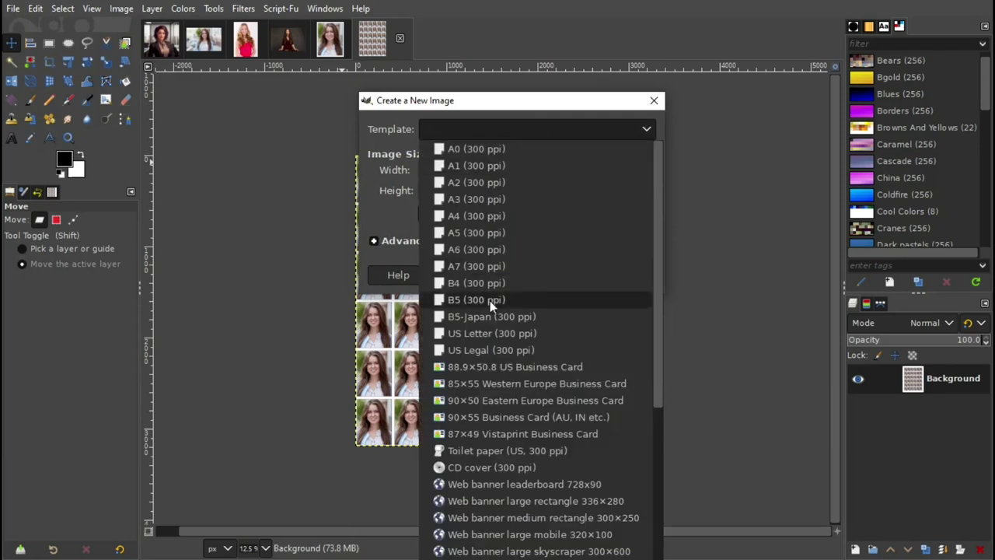
click(469, 216)
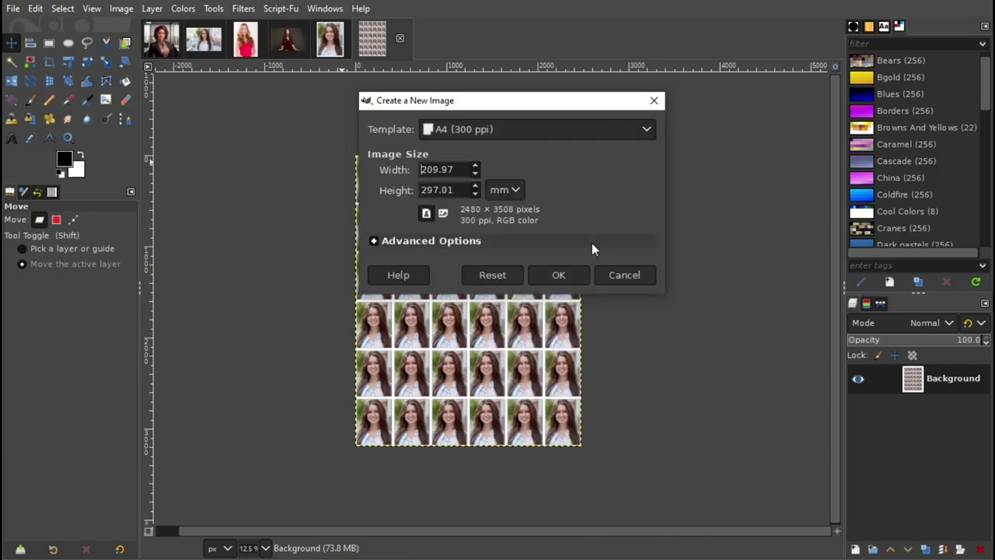
click(426, 244)
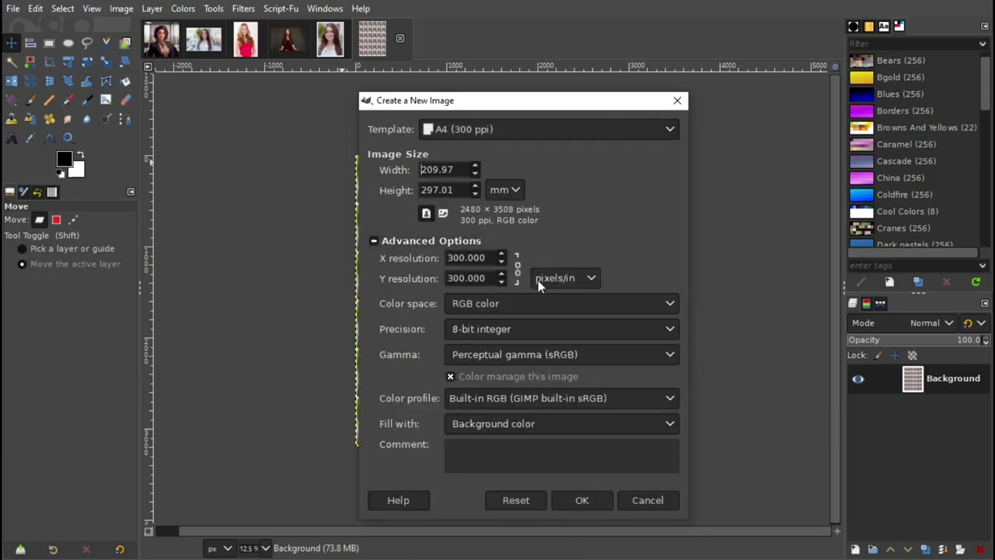
click(533, 420)
click(507, 477)
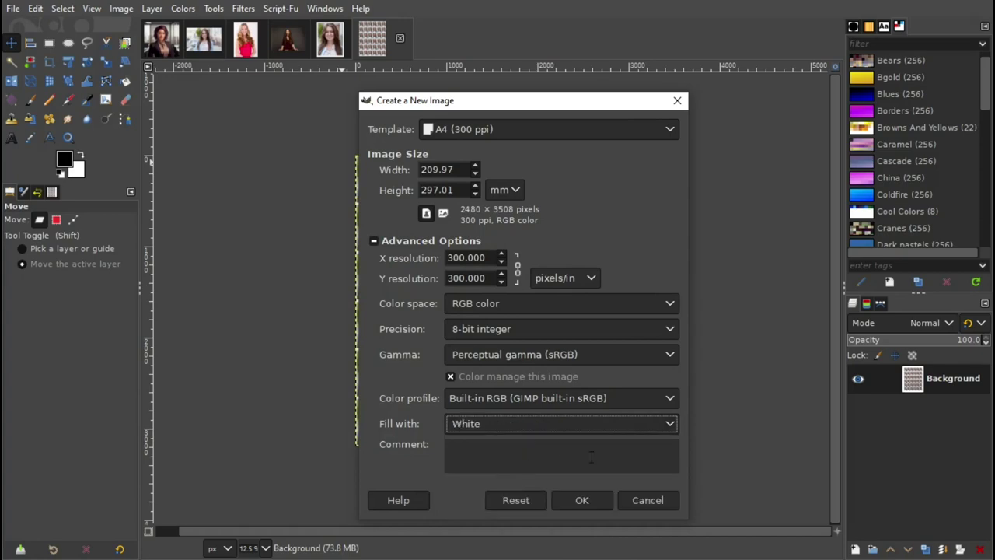
click(582, 499)
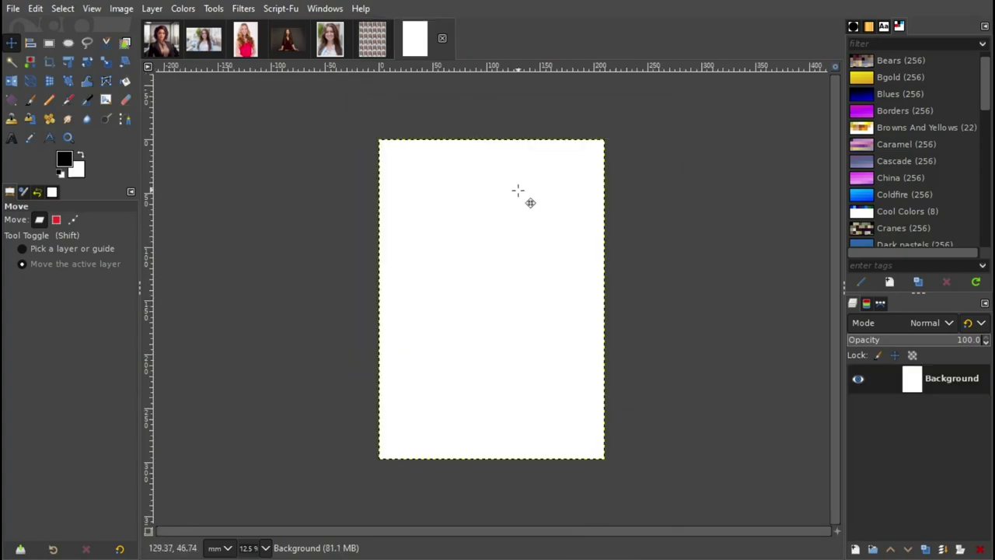
click(376, 45)
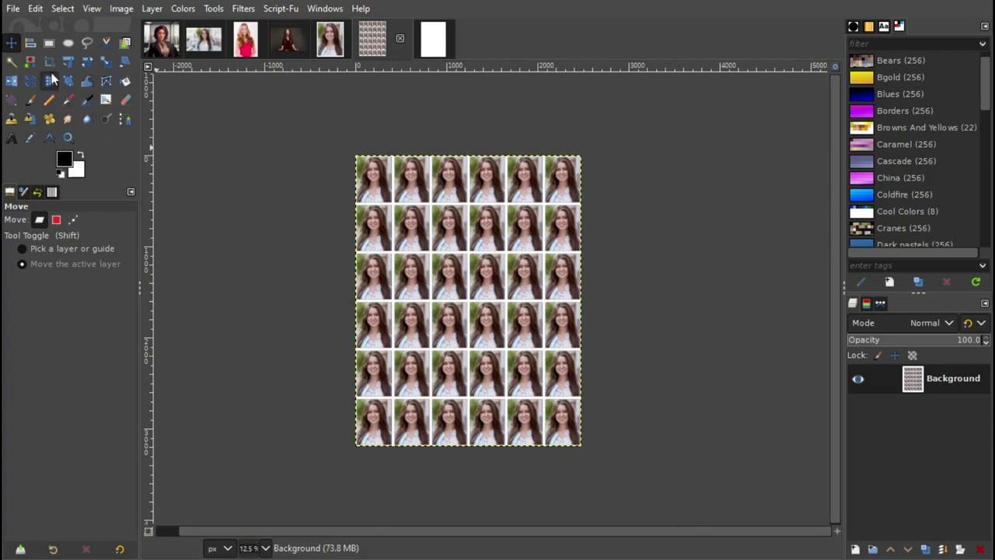
Drop the photo grid layer onto the white A4 canvas and flatten into one Background layer.
drag(954, 384, 433, 41)
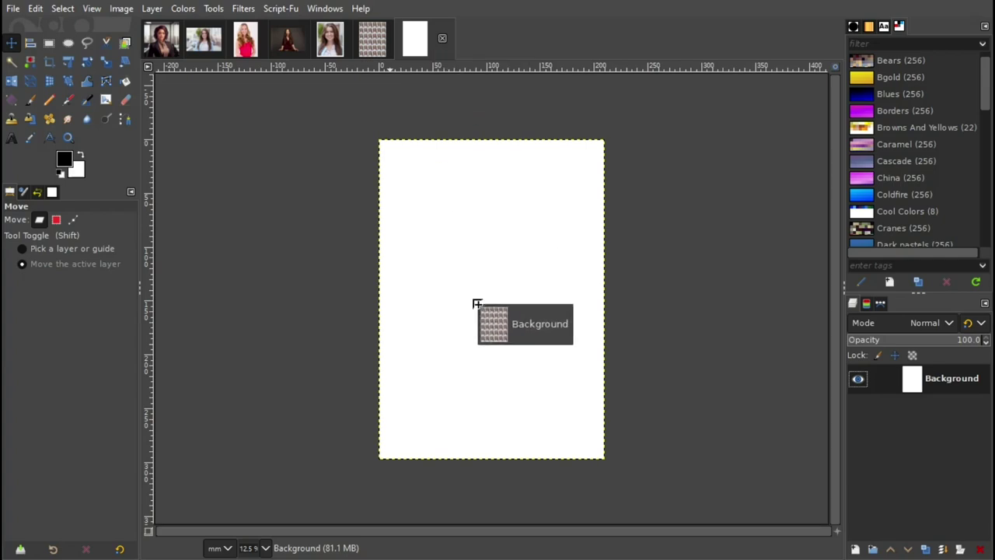
drag(430, 40, 478, 304)
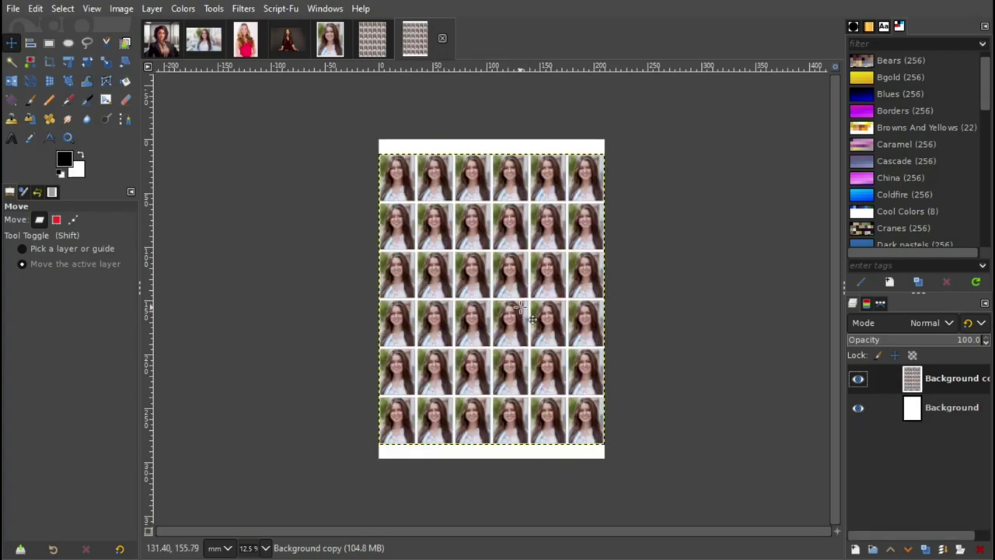
click(122, 9)
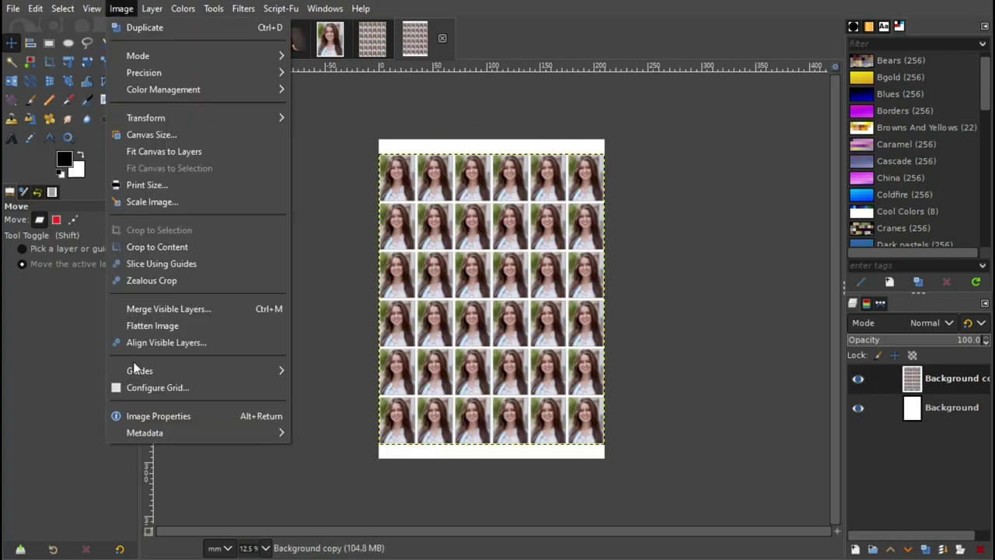
click(155, 326)
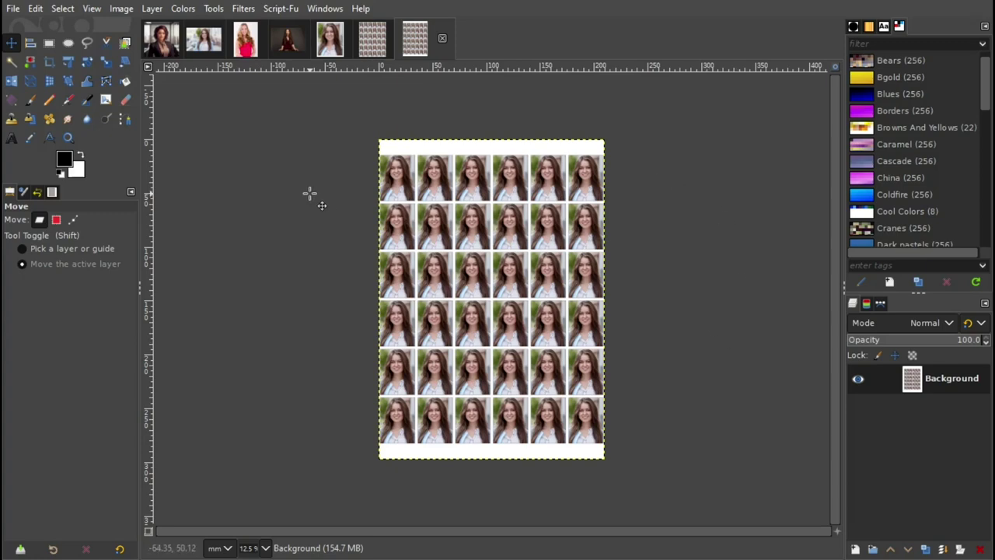
click(12, 8)
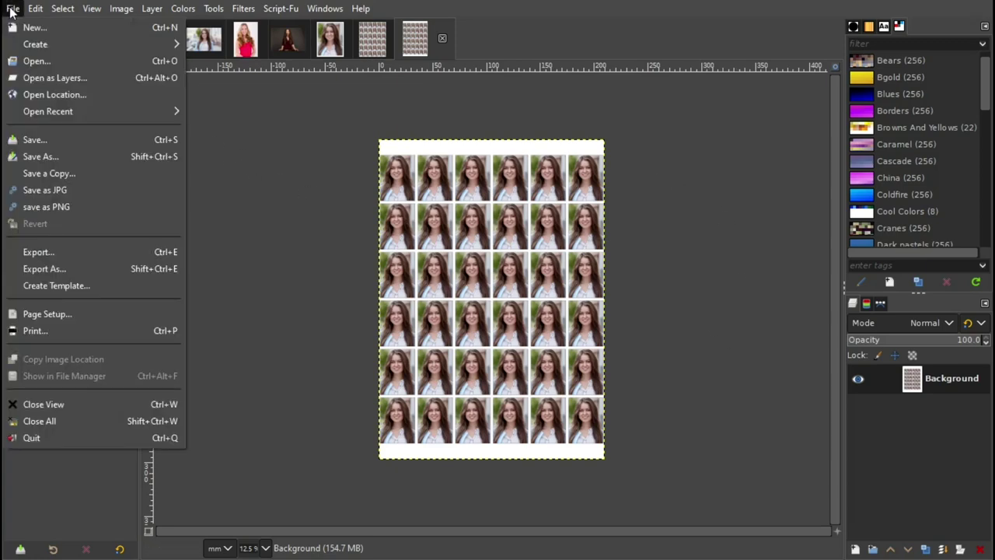
click(62, 268)
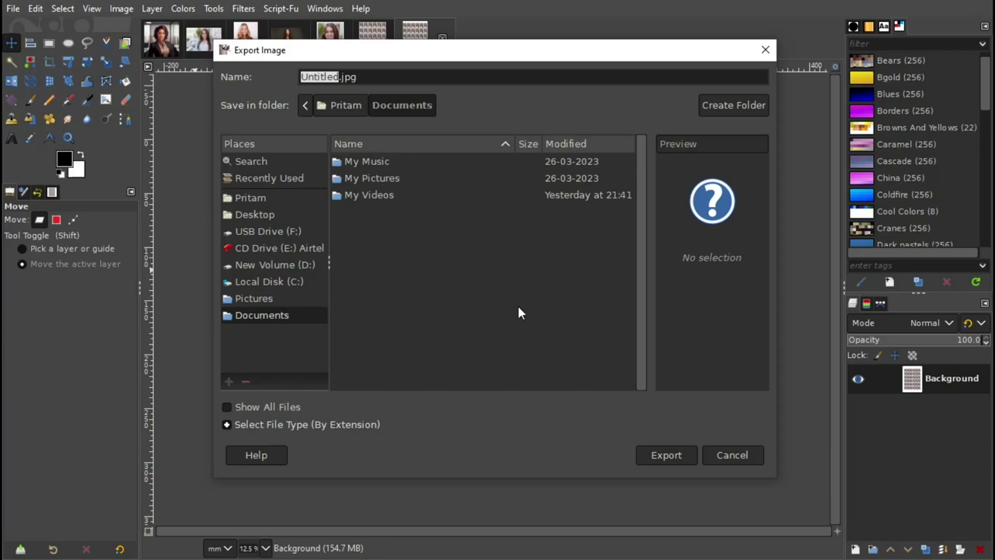
click(744, 454)
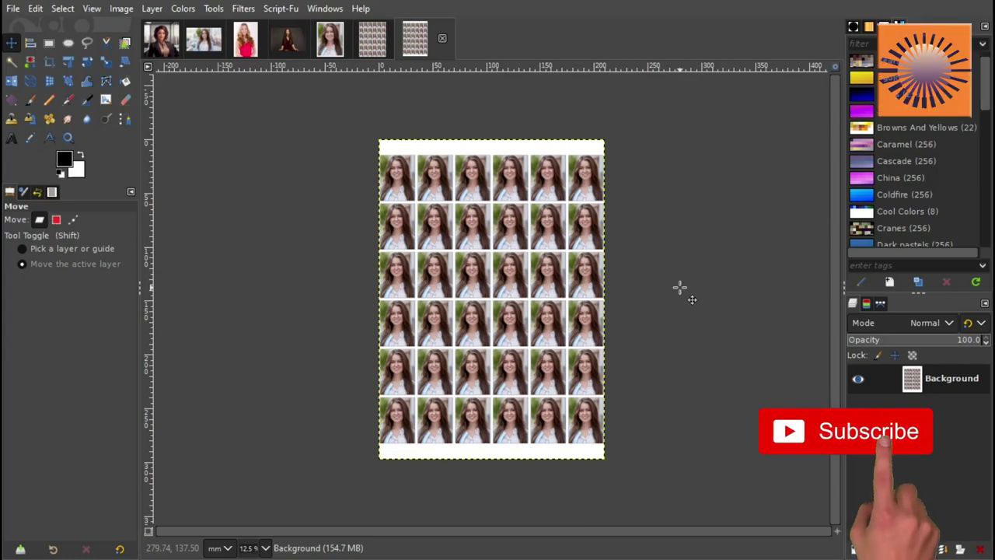
click(244, 9)
mouse_move(258, 274)
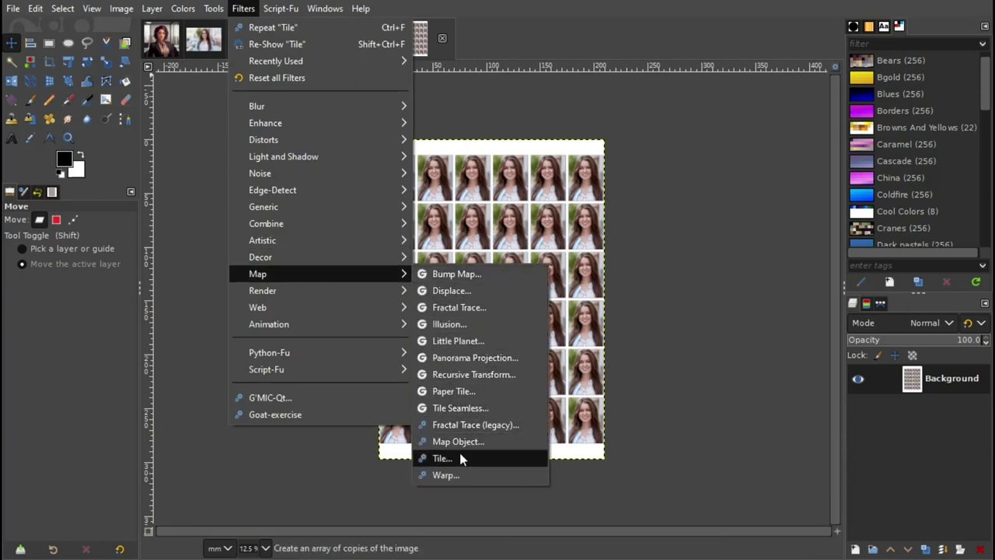
click(459, 453)
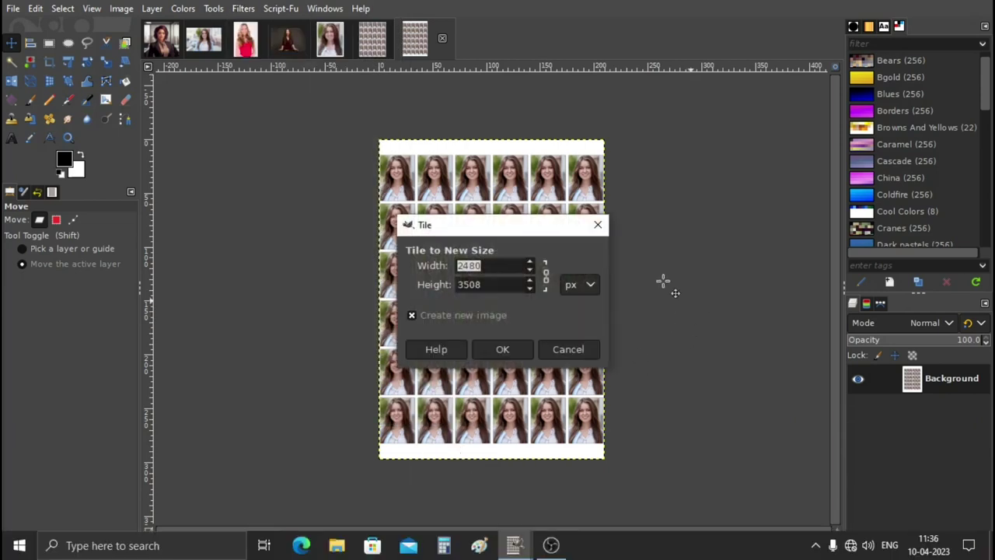
drag(535, 226, 756, 169)
click(797, 227)
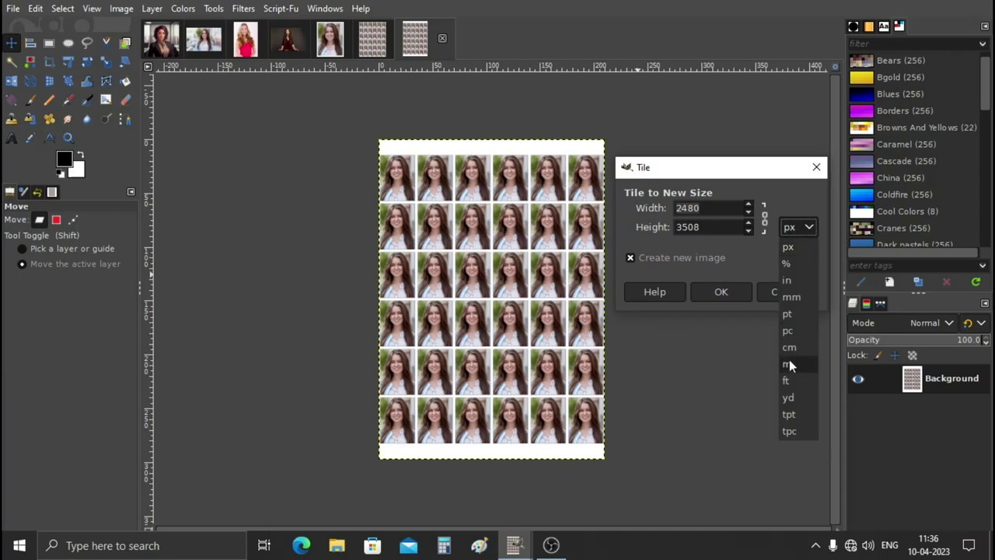
click(790, 298)
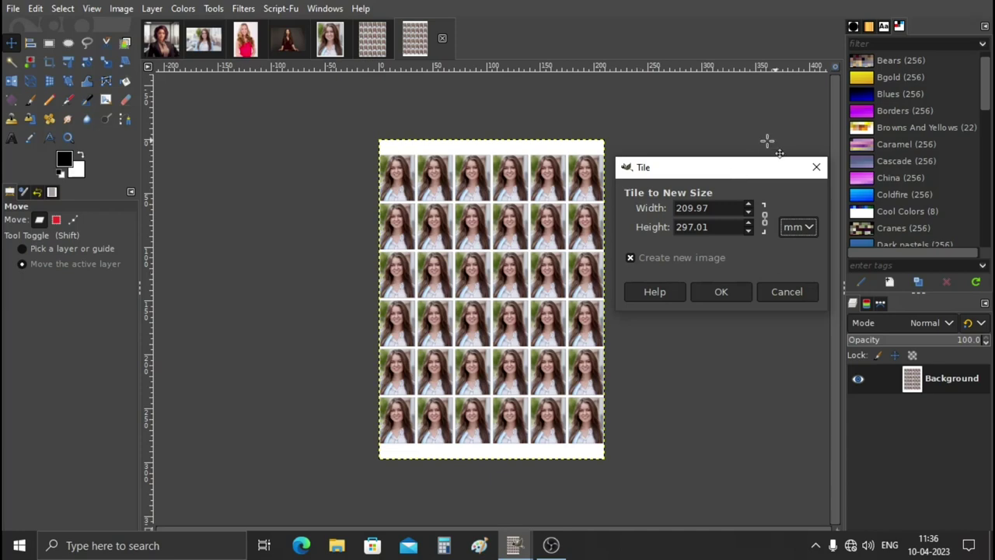
click(788, 292)
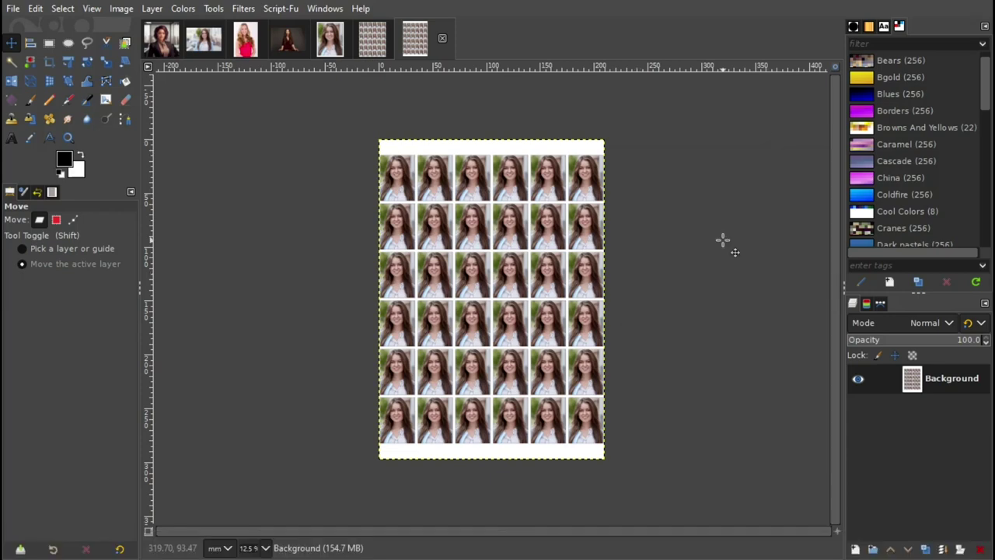